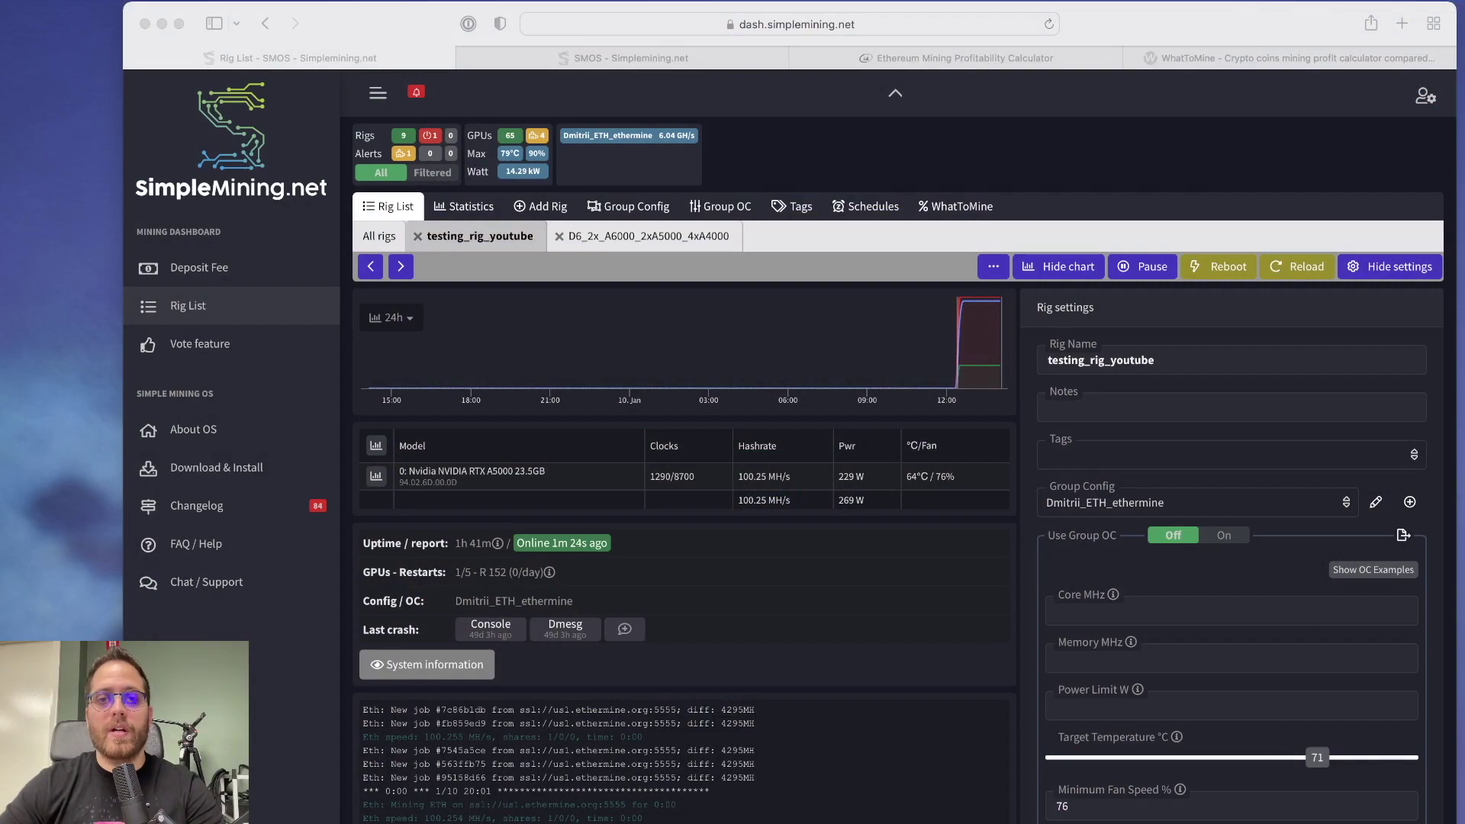
Examine the RTX A5000's model details, hashrate, power draw and temperature together with the rig's miner console output
scroll(835, 635, down, 1)
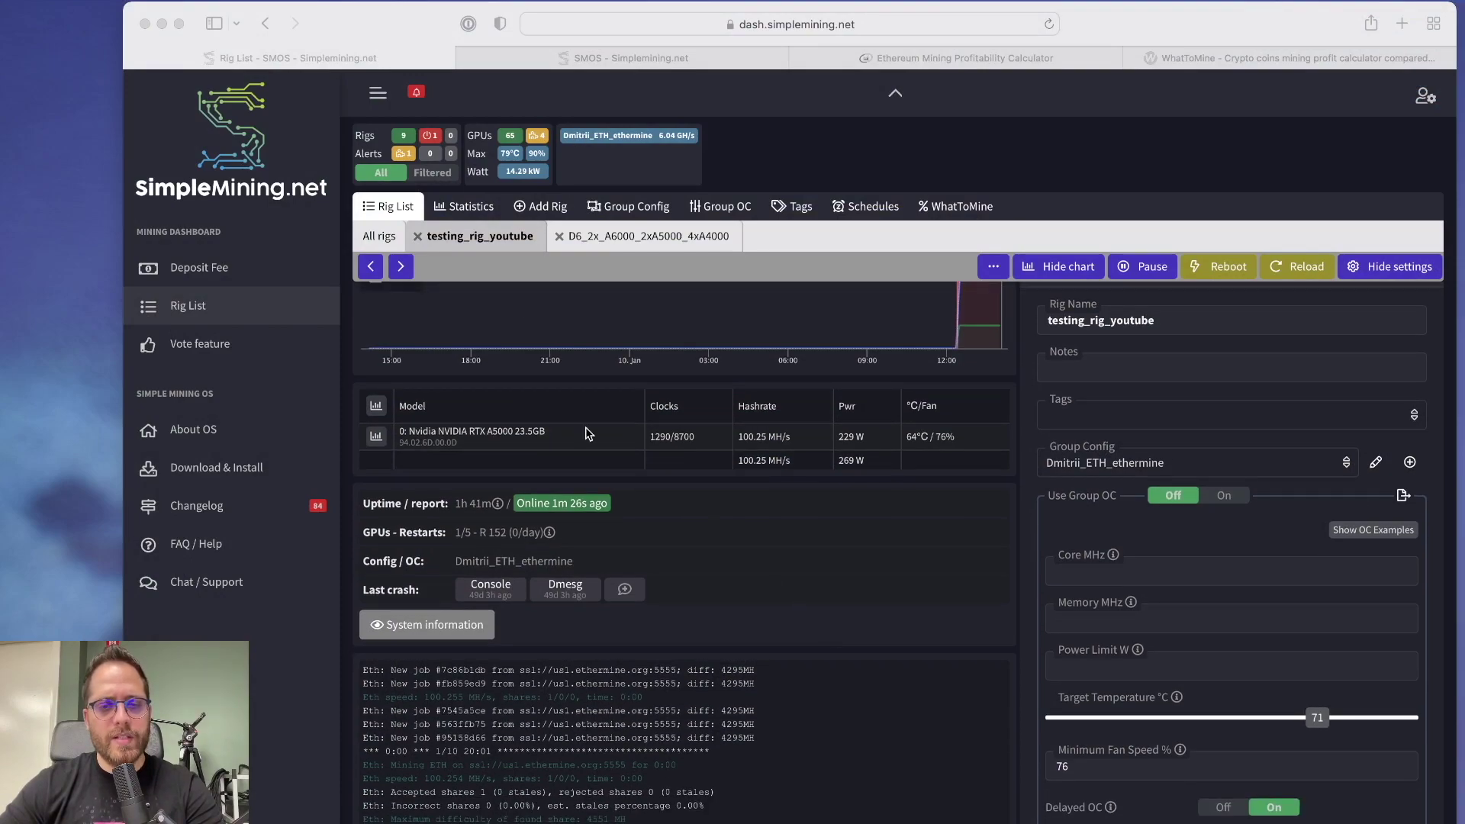
click(481, 437)
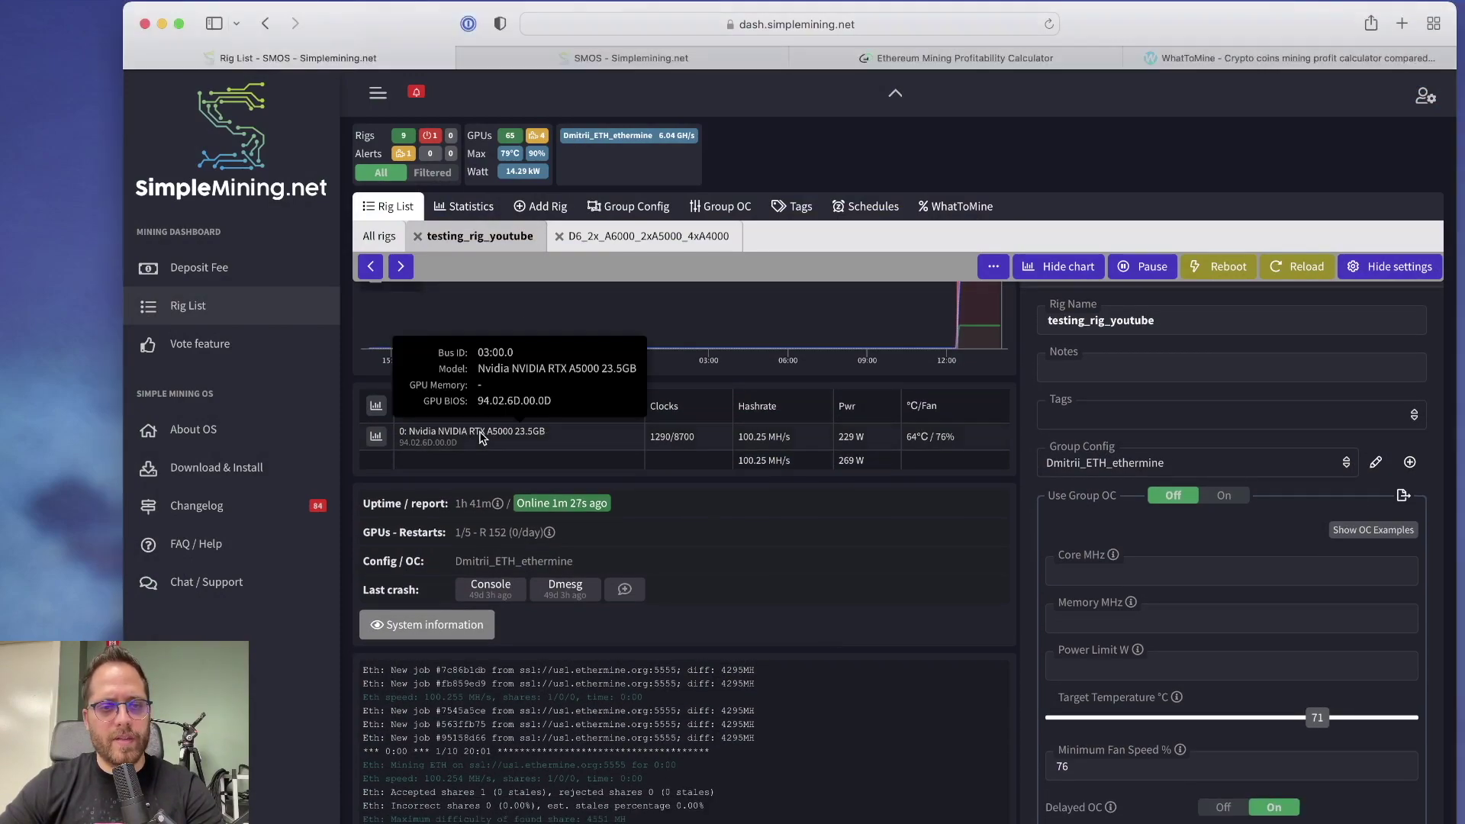
scroll(652, 563, down, 5)
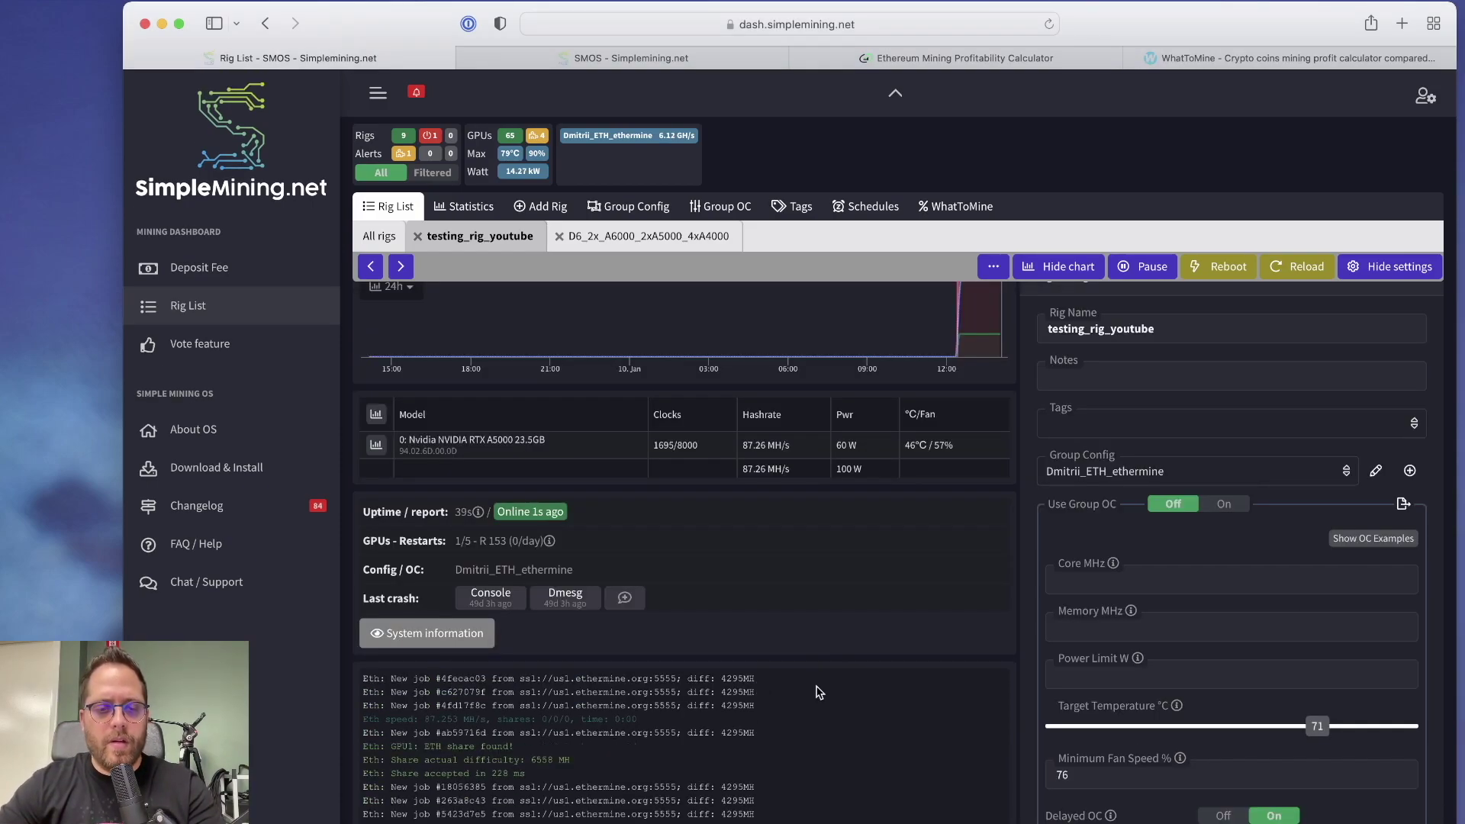
scroll(817, 691, down, 3)
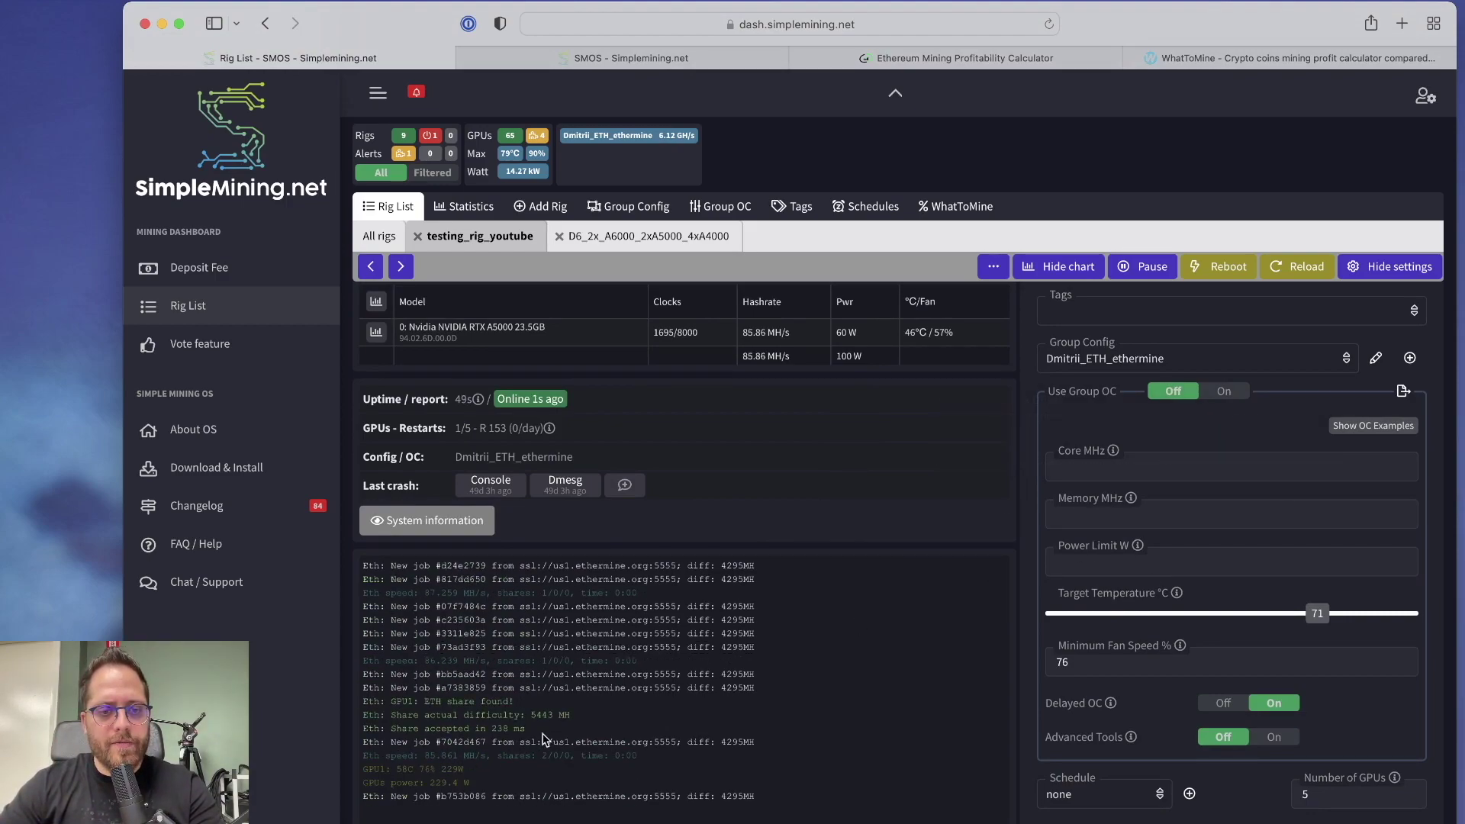
scroll(603, 618, up, 2)
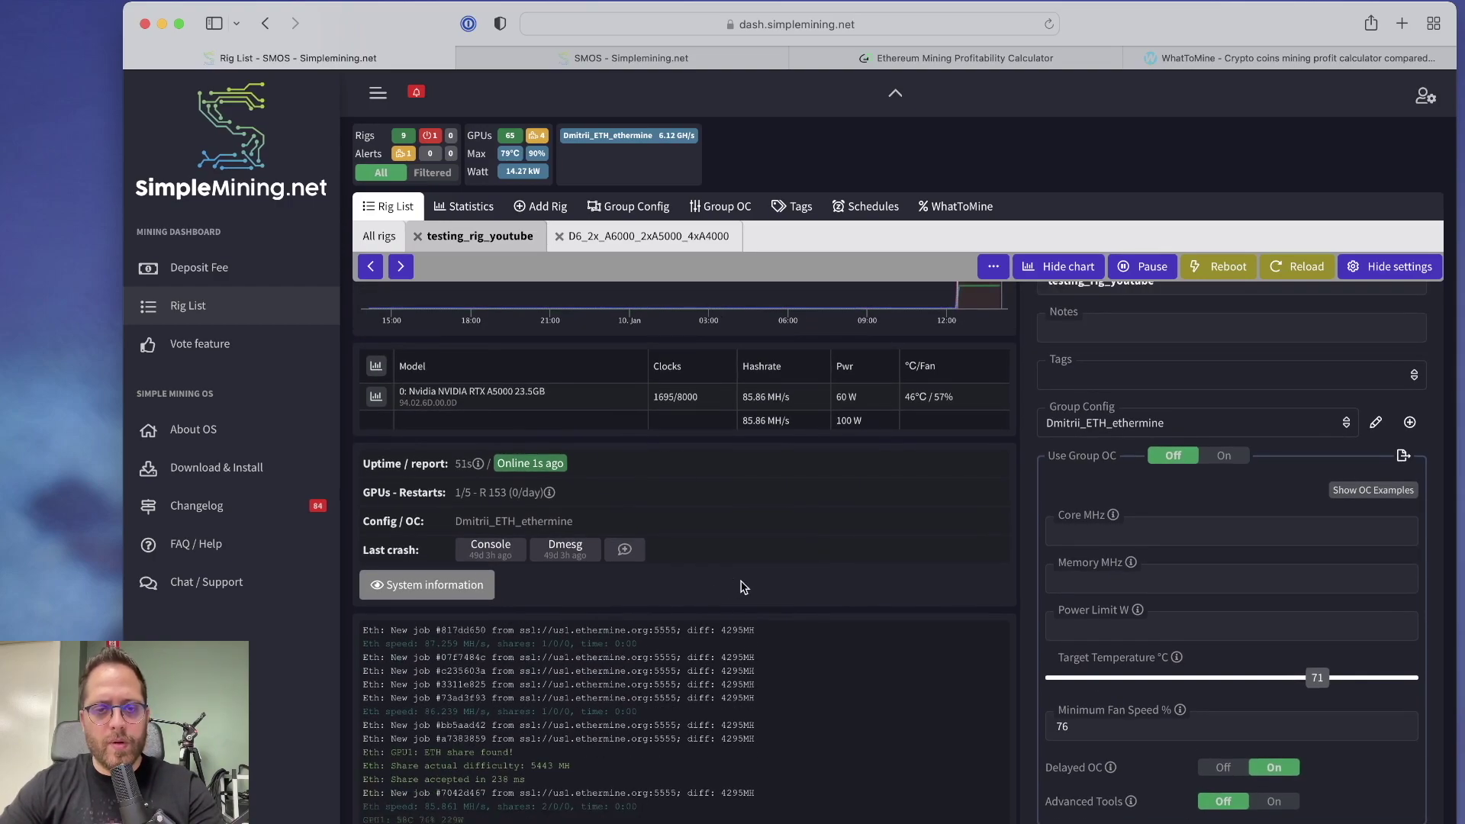
scroll(743, 587, up, 1)
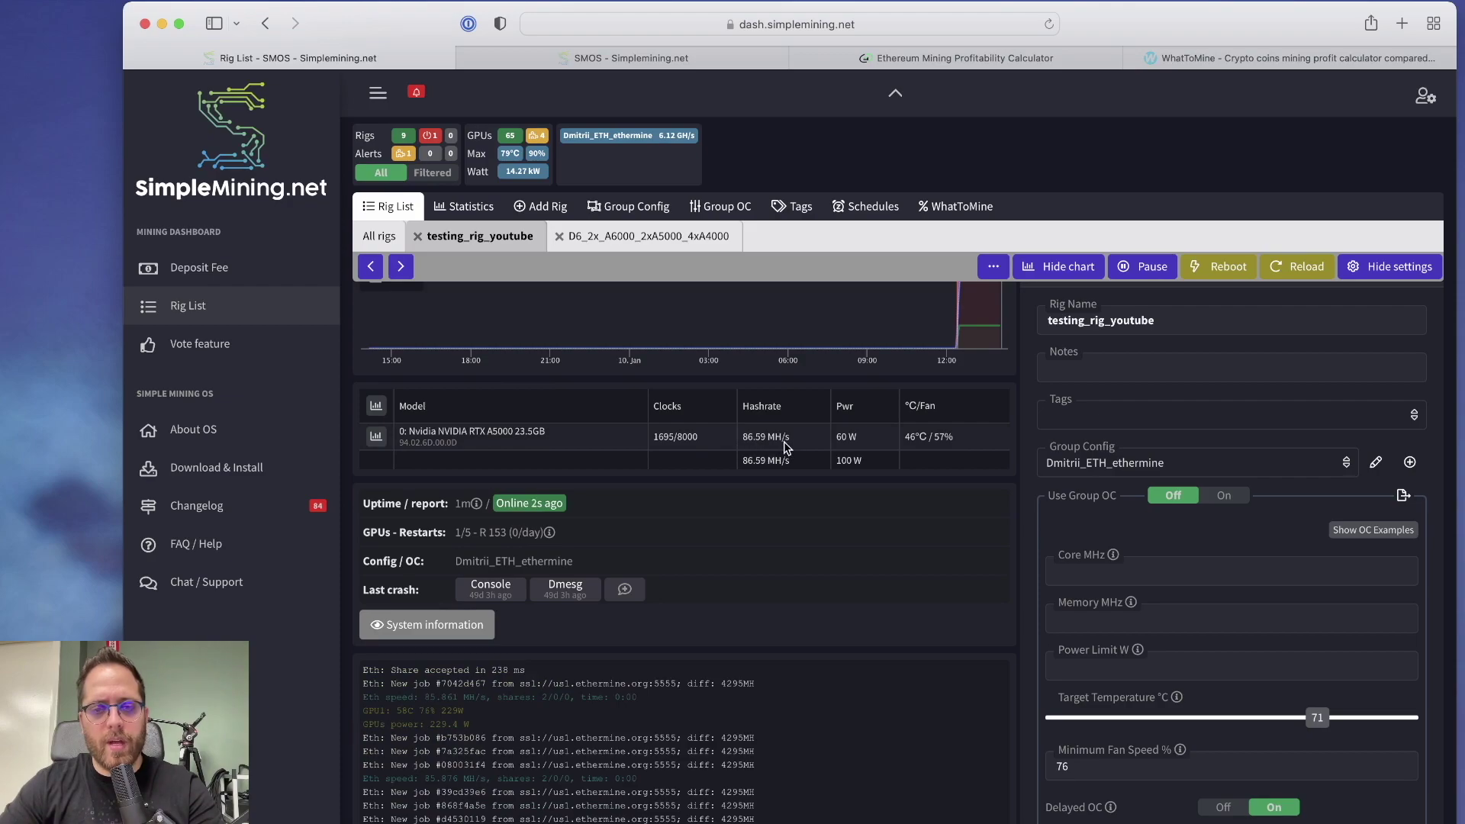
mouse_move(876, 439)
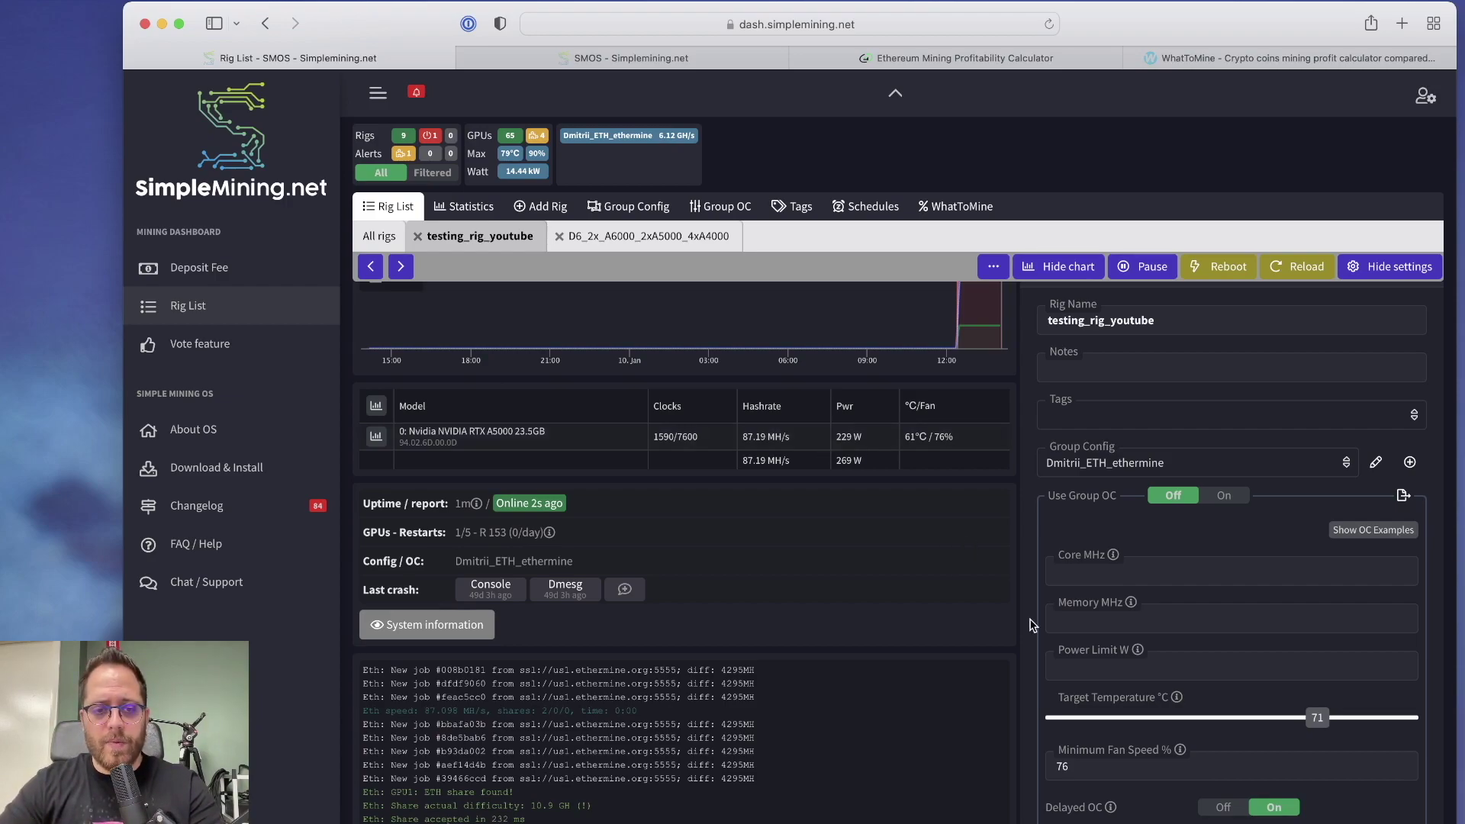
Set the RTX A5000 overclock to core -100 MHz, memory 2200 MHz and power limit 230 W
scroll(1037, 622, down, 1)
click(1112, 540)
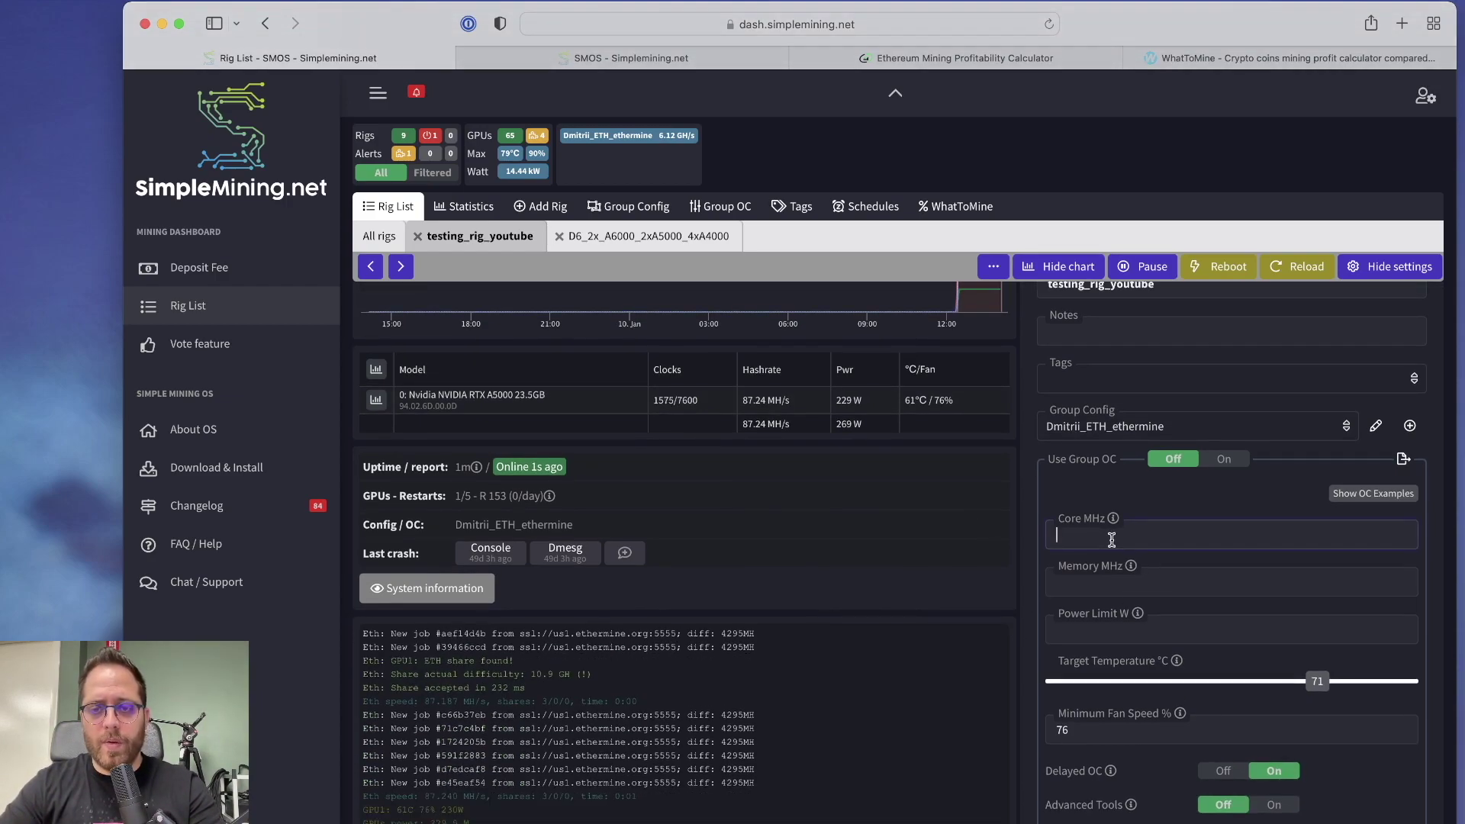
text(-100)
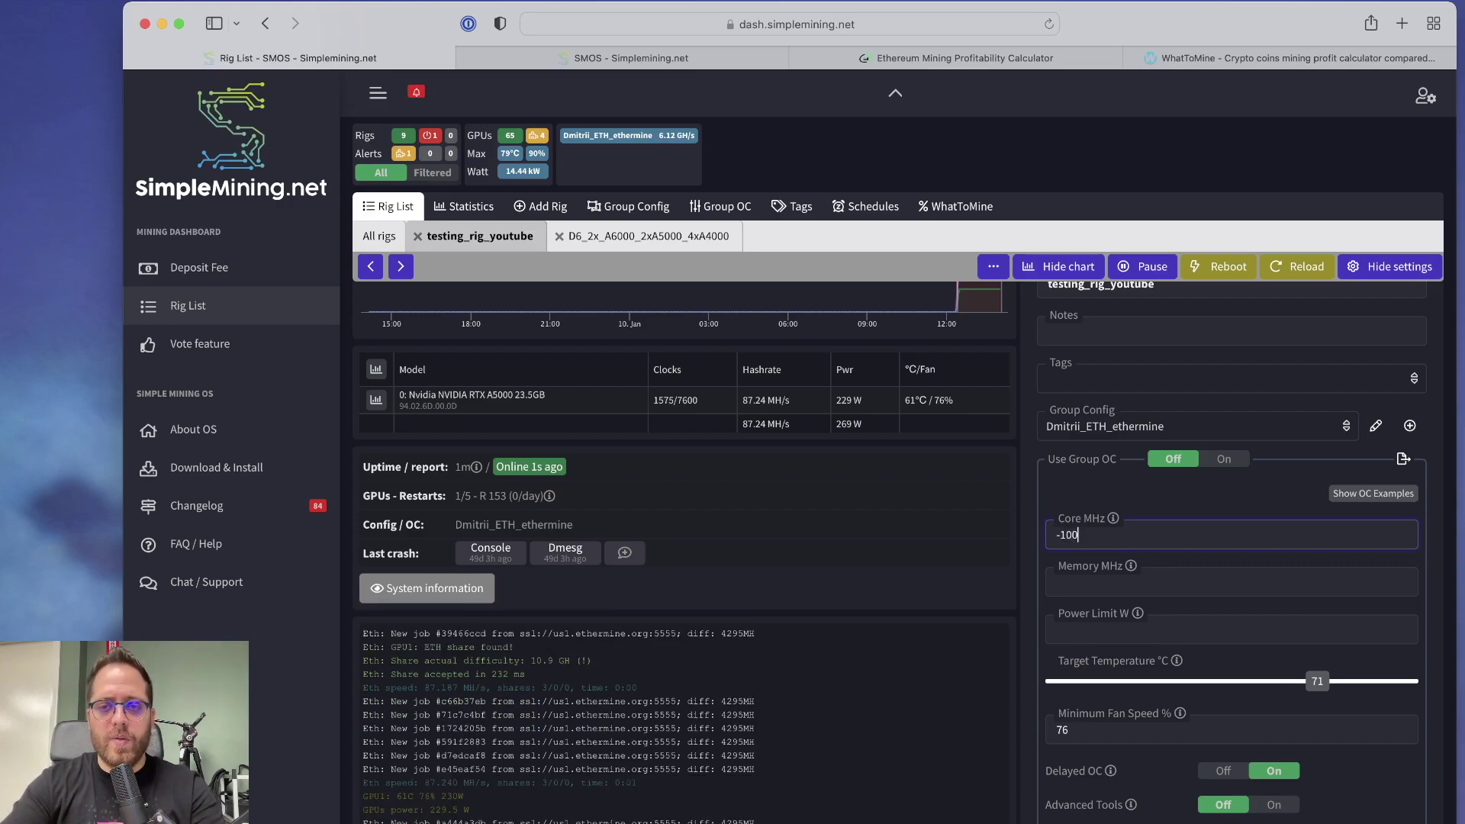
click(1113, 581)
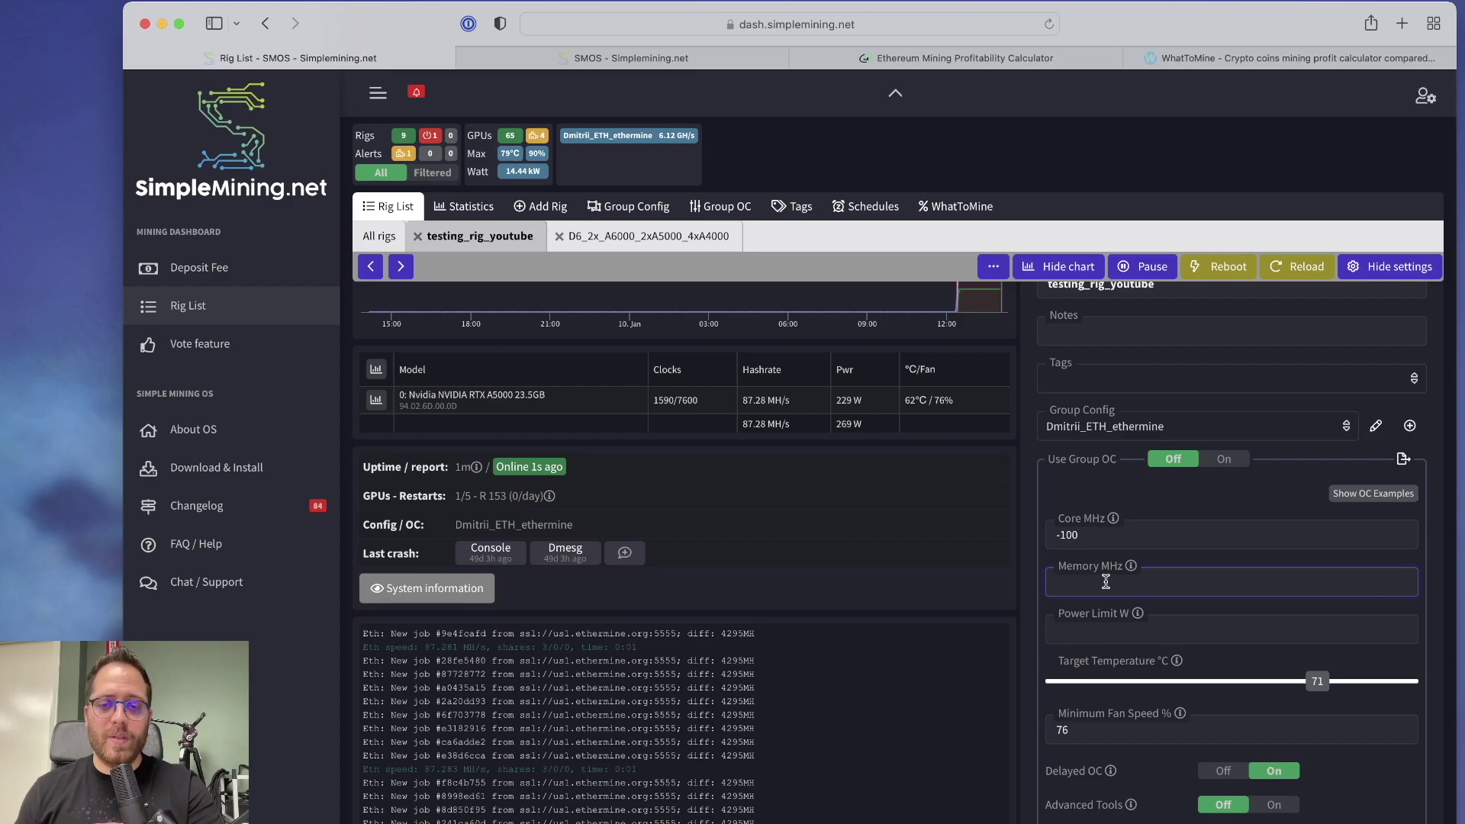
text(2200)
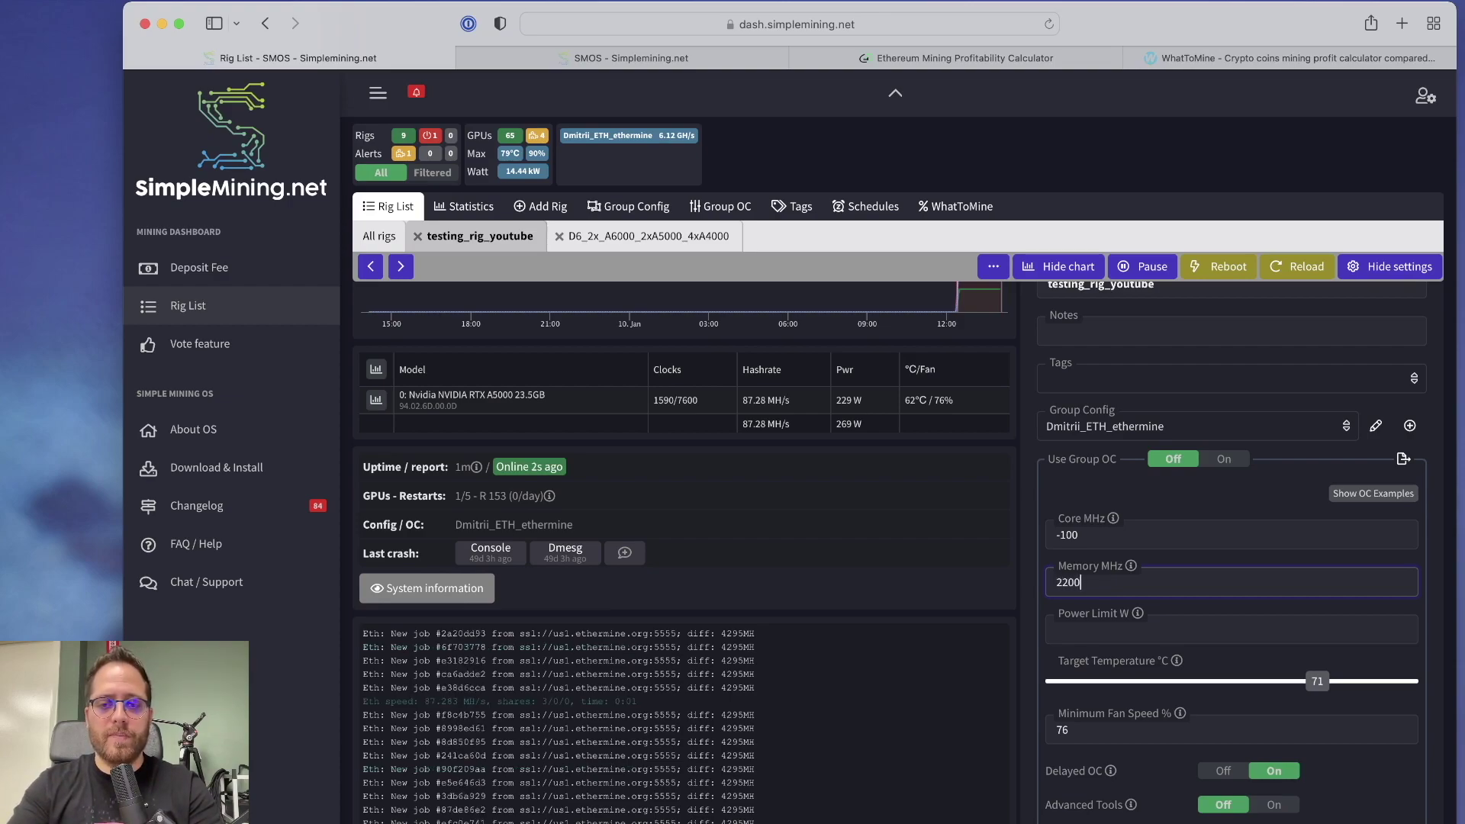
click(1119, 638)
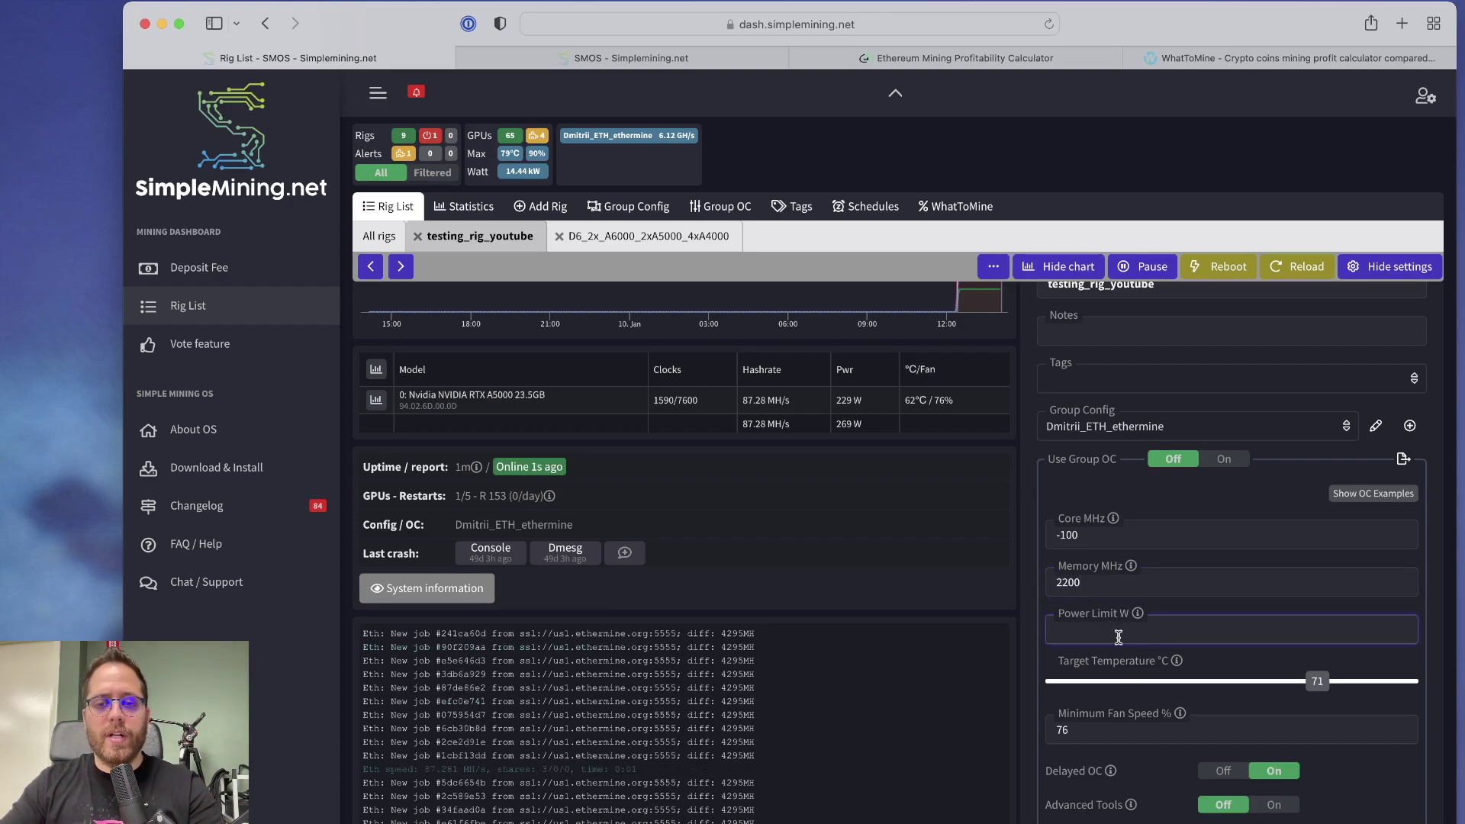
text(230)
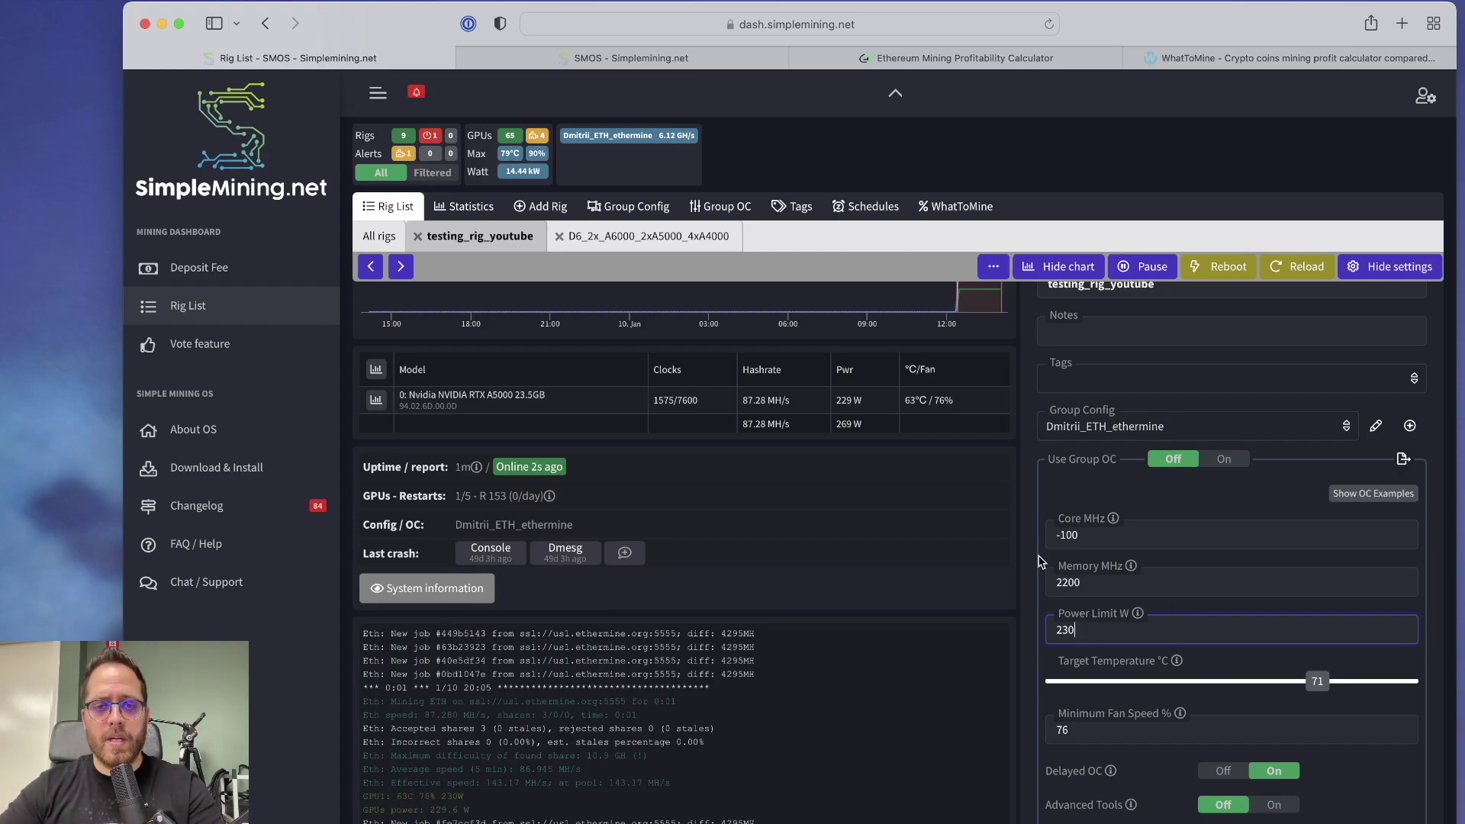
scroll(1294, 682, down, 5)
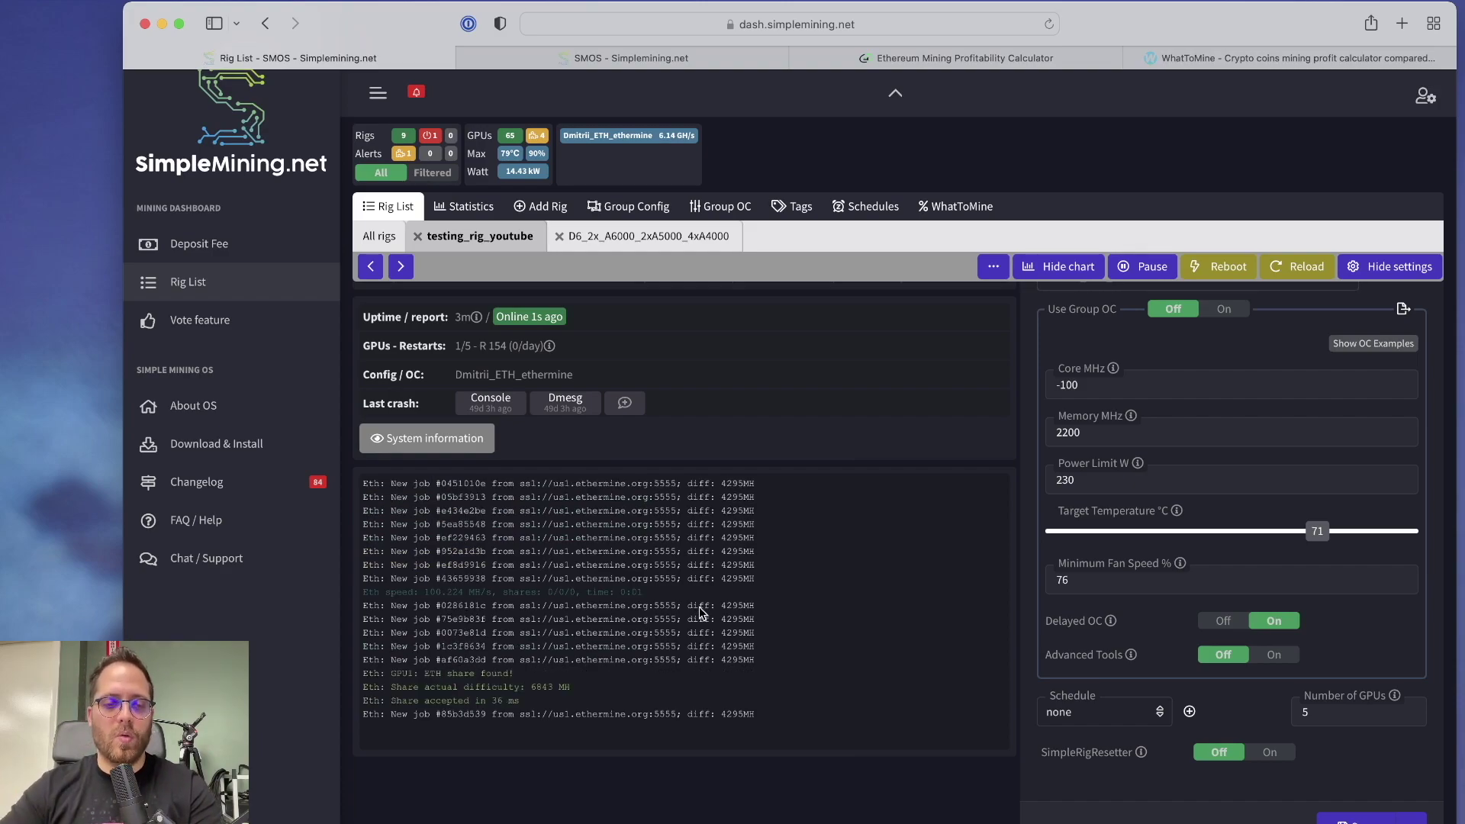
Set the rig's power limit to 180 W and save the rig settings
triple_click(1087, 392)
triple_click(1111, 438)
triple_click(1110, 480)
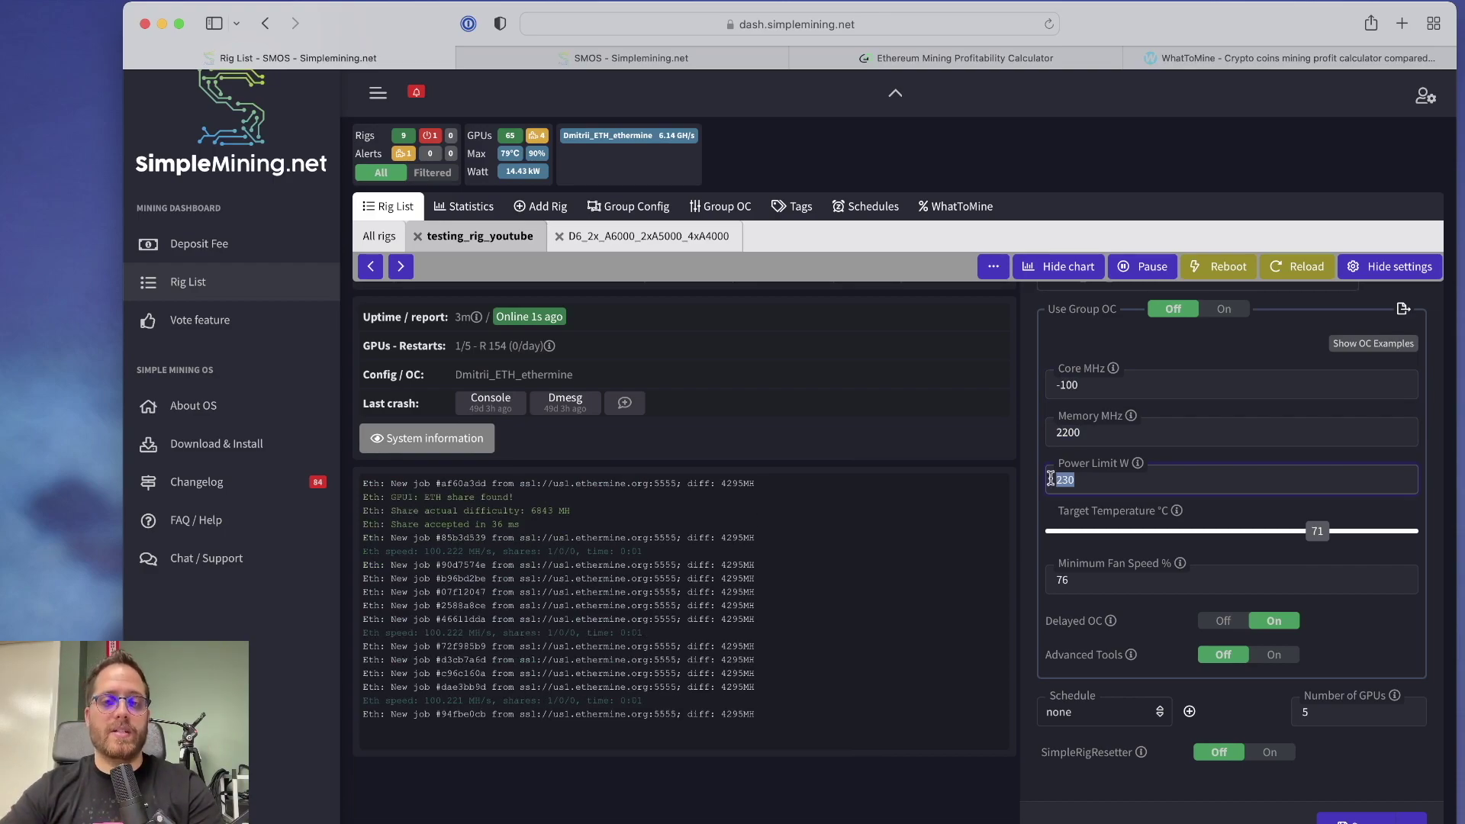
click(1108, 480)
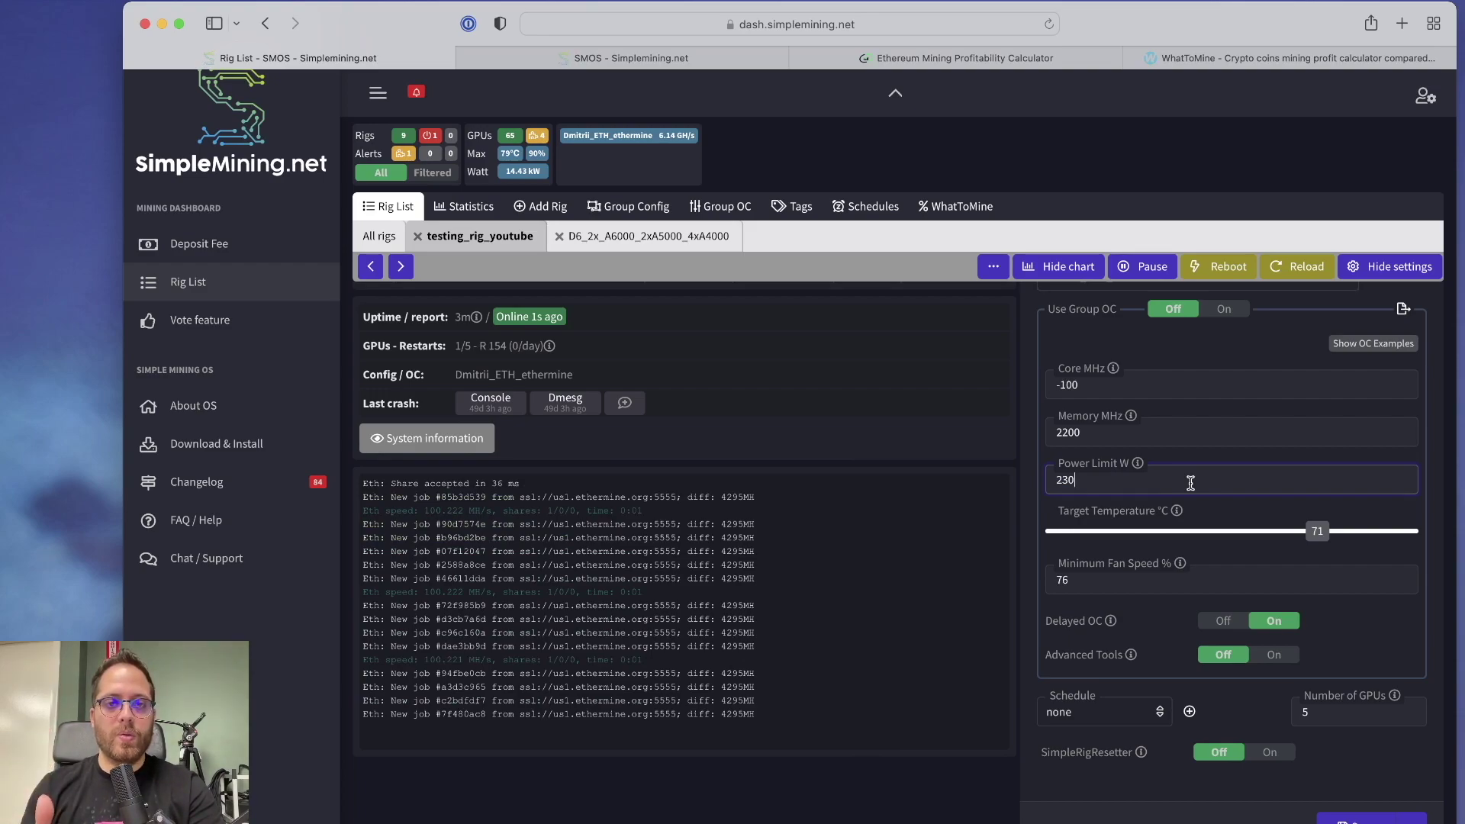
key(BackSpace)
key(BackSpace)
text(180)
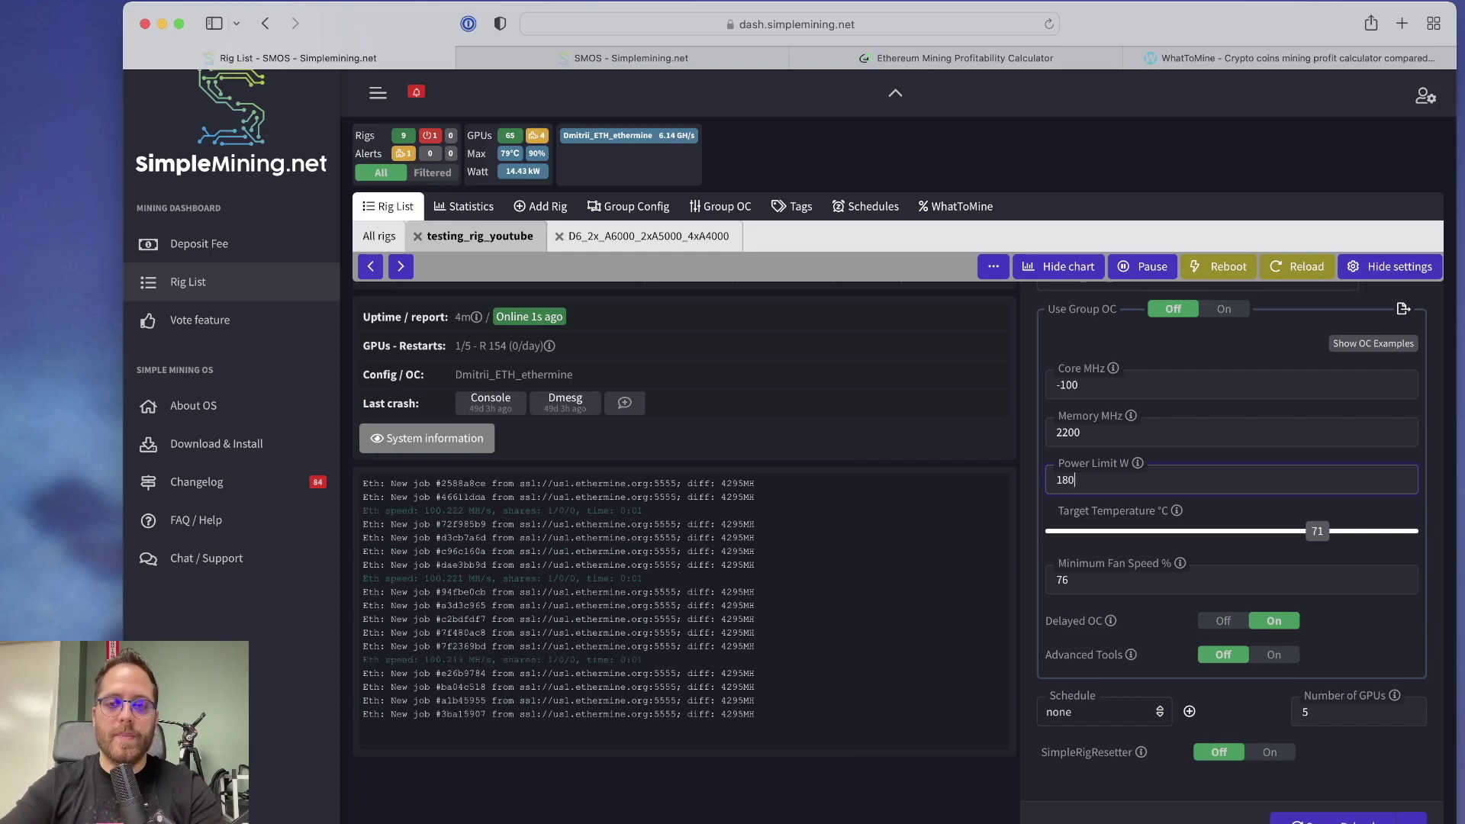
click(1309, 820)
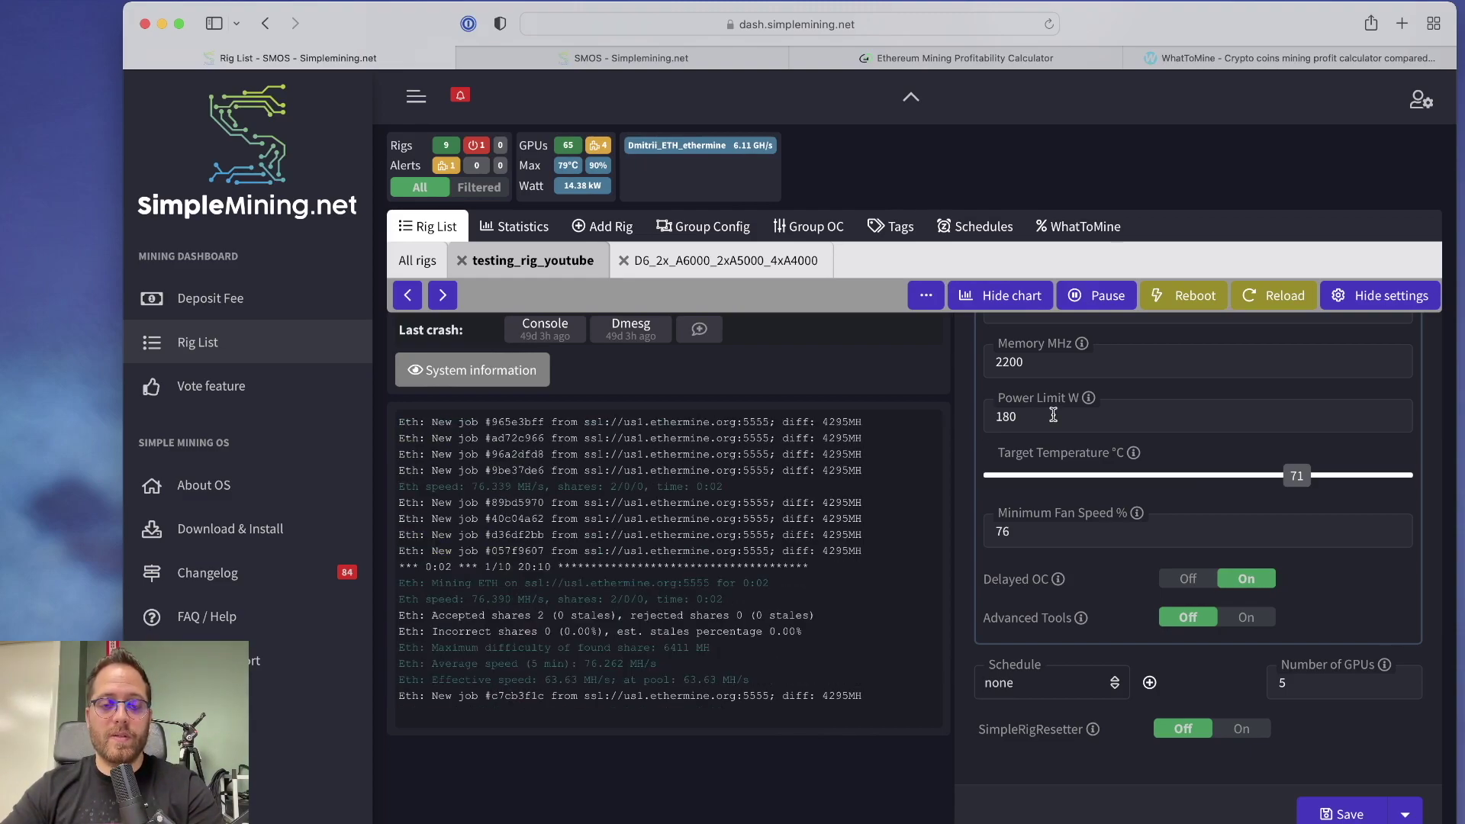
Set the rig's power limit to 230 W
double_click(1053, 414)
text(230)
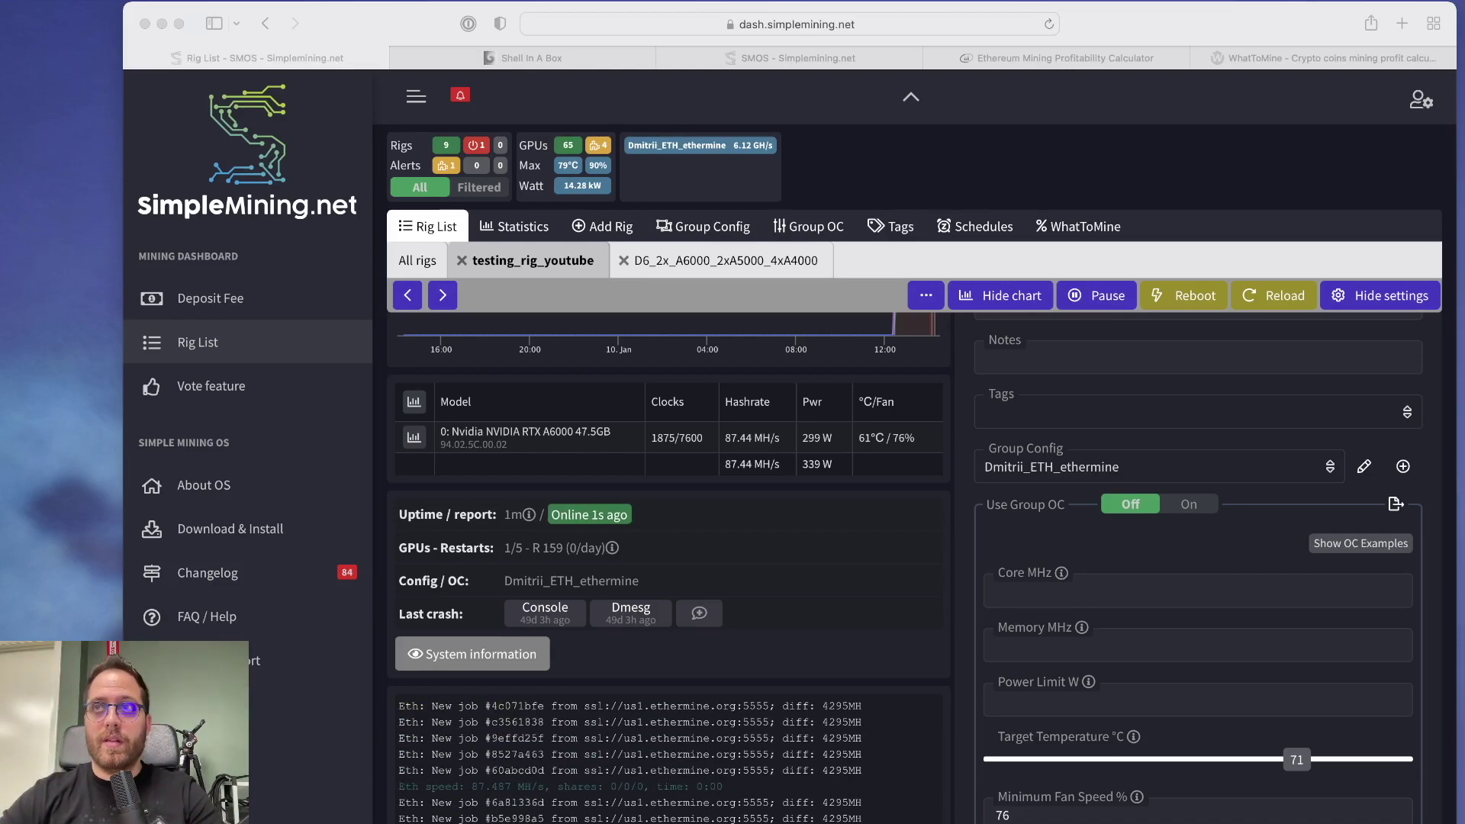
Set the RTX A6000 overclock to core -100 MHz, memory 2200 MHz and power limit 230 W, and save it
scroll(808, 452, down, 1)
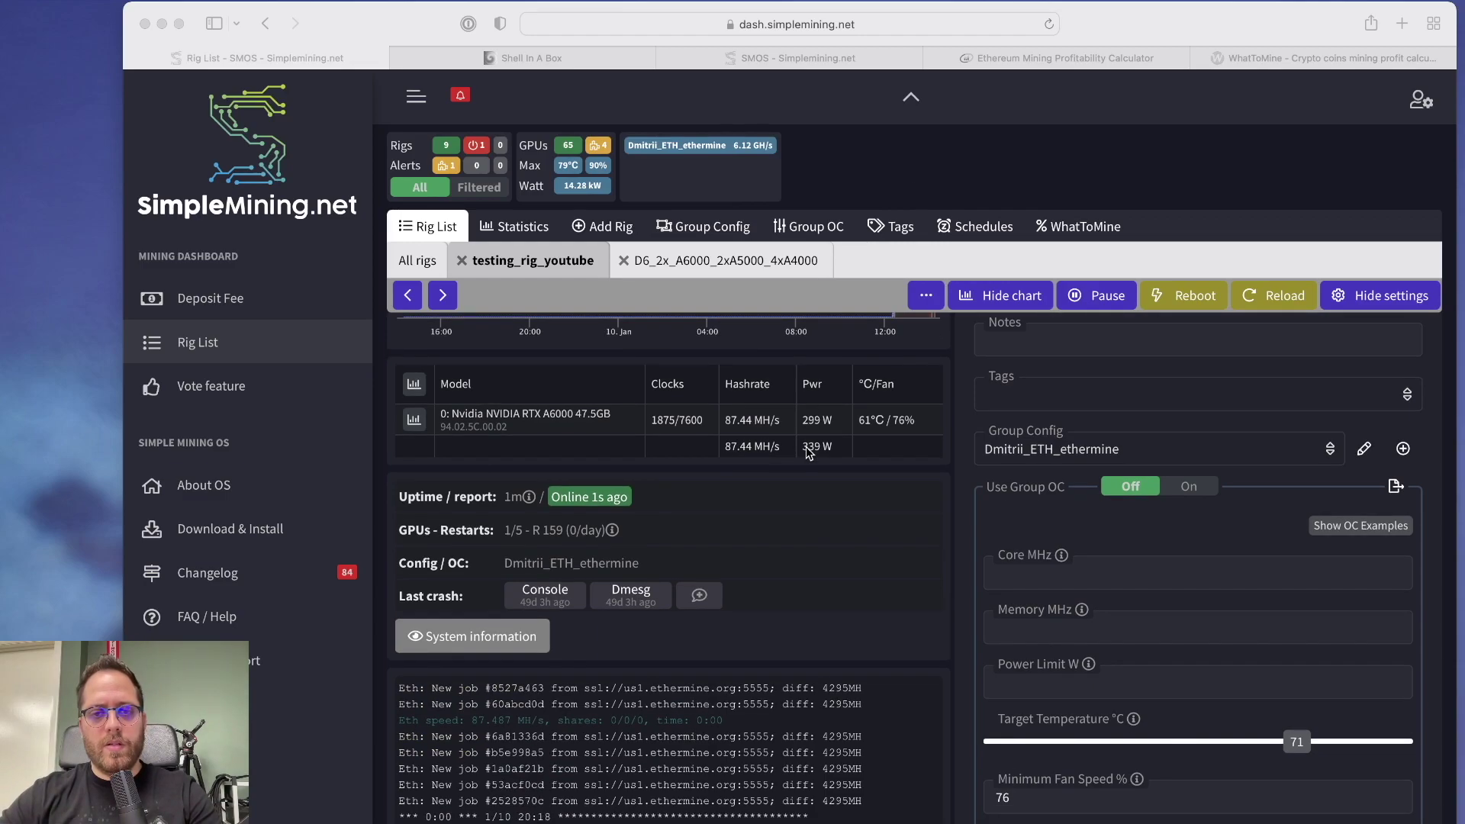
scroll(810, 453, up, 2)
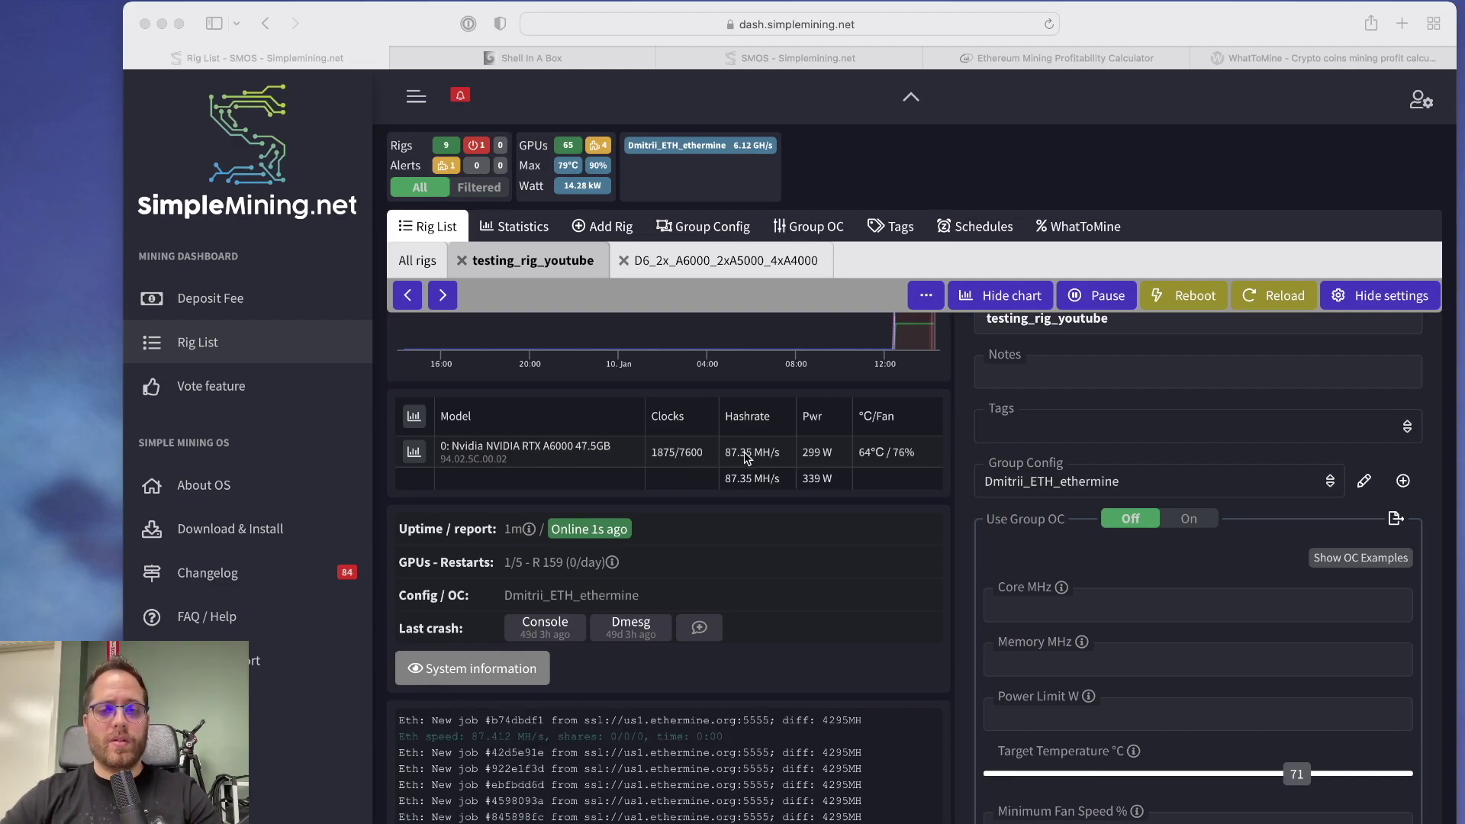
click(1038, 611)
text(-100)
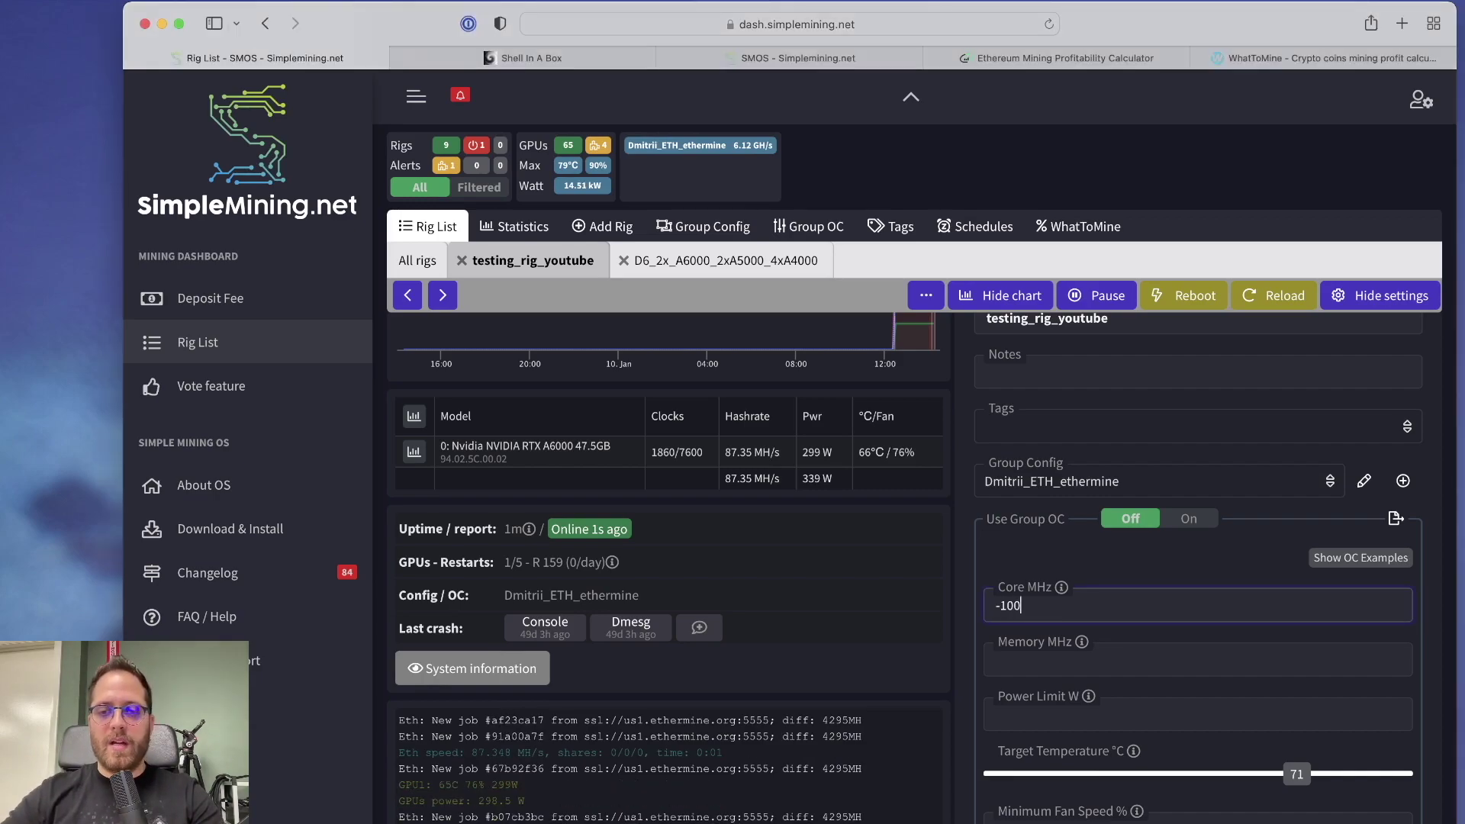
click(1076, 660)
text(2200)
click(1049, 713)
text(230)
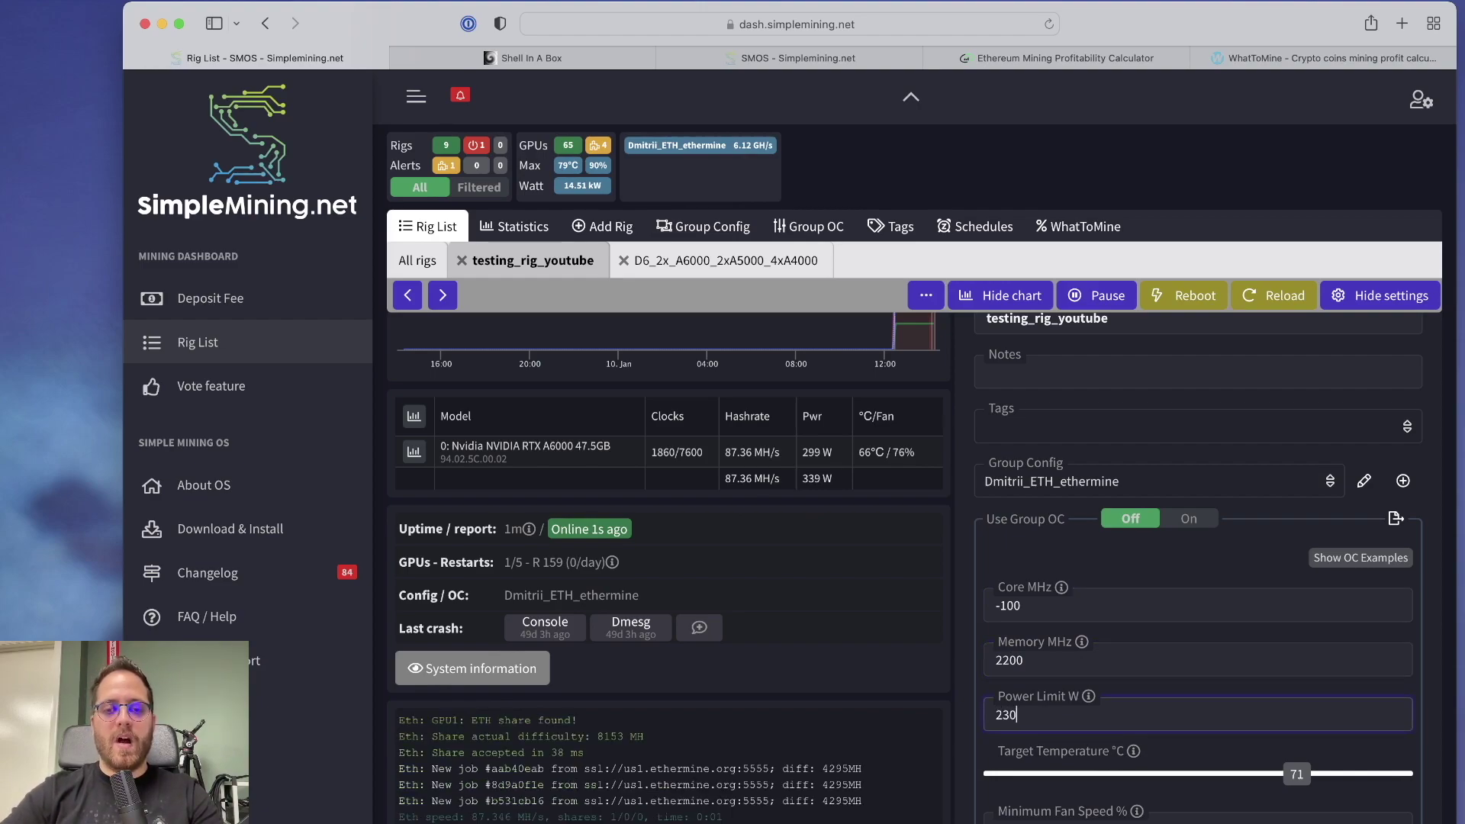
scroll(916, 534, down, 2)
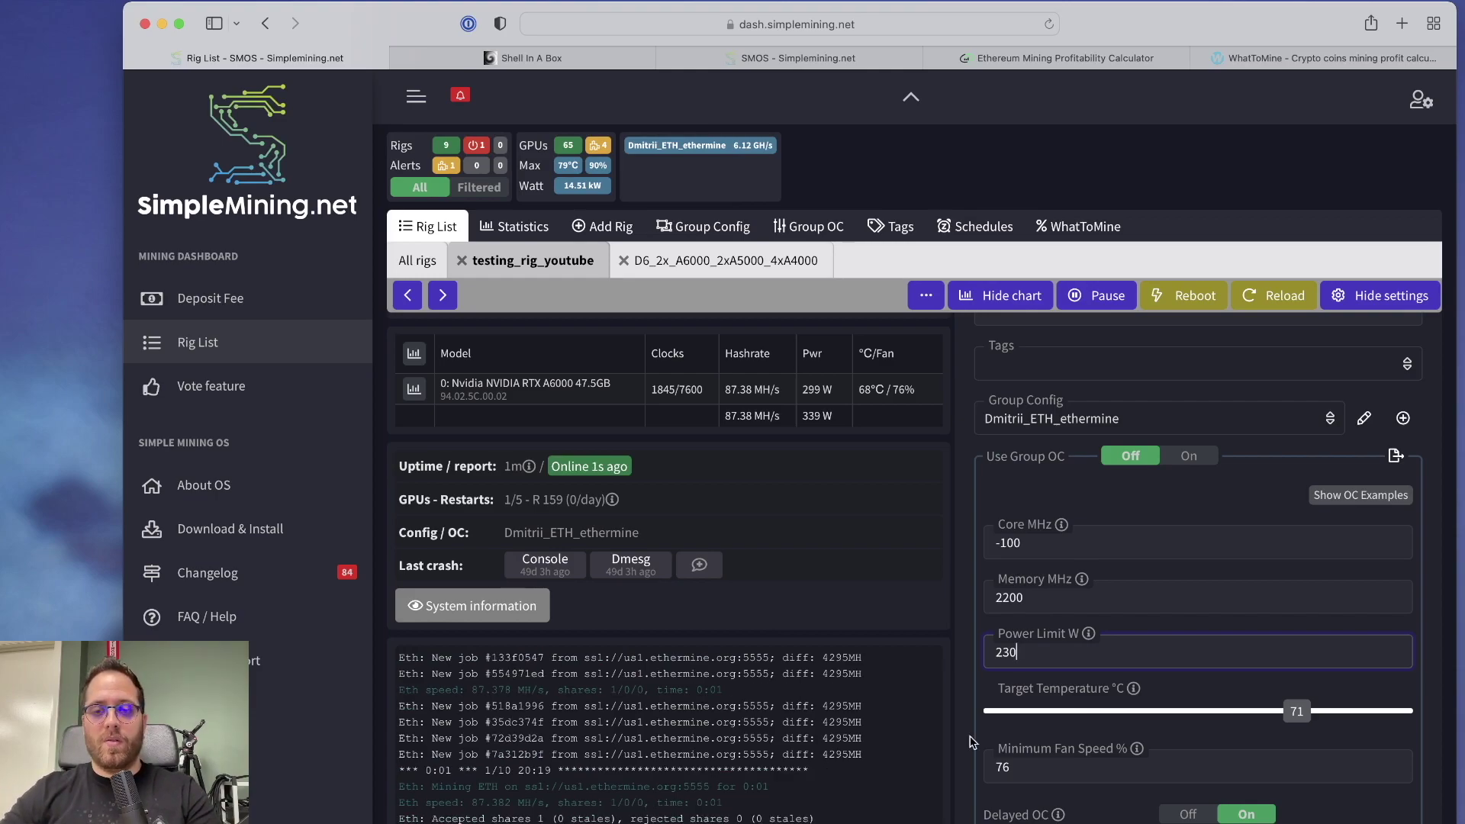
scroll(1038, 751, down, 3)
key(Return)
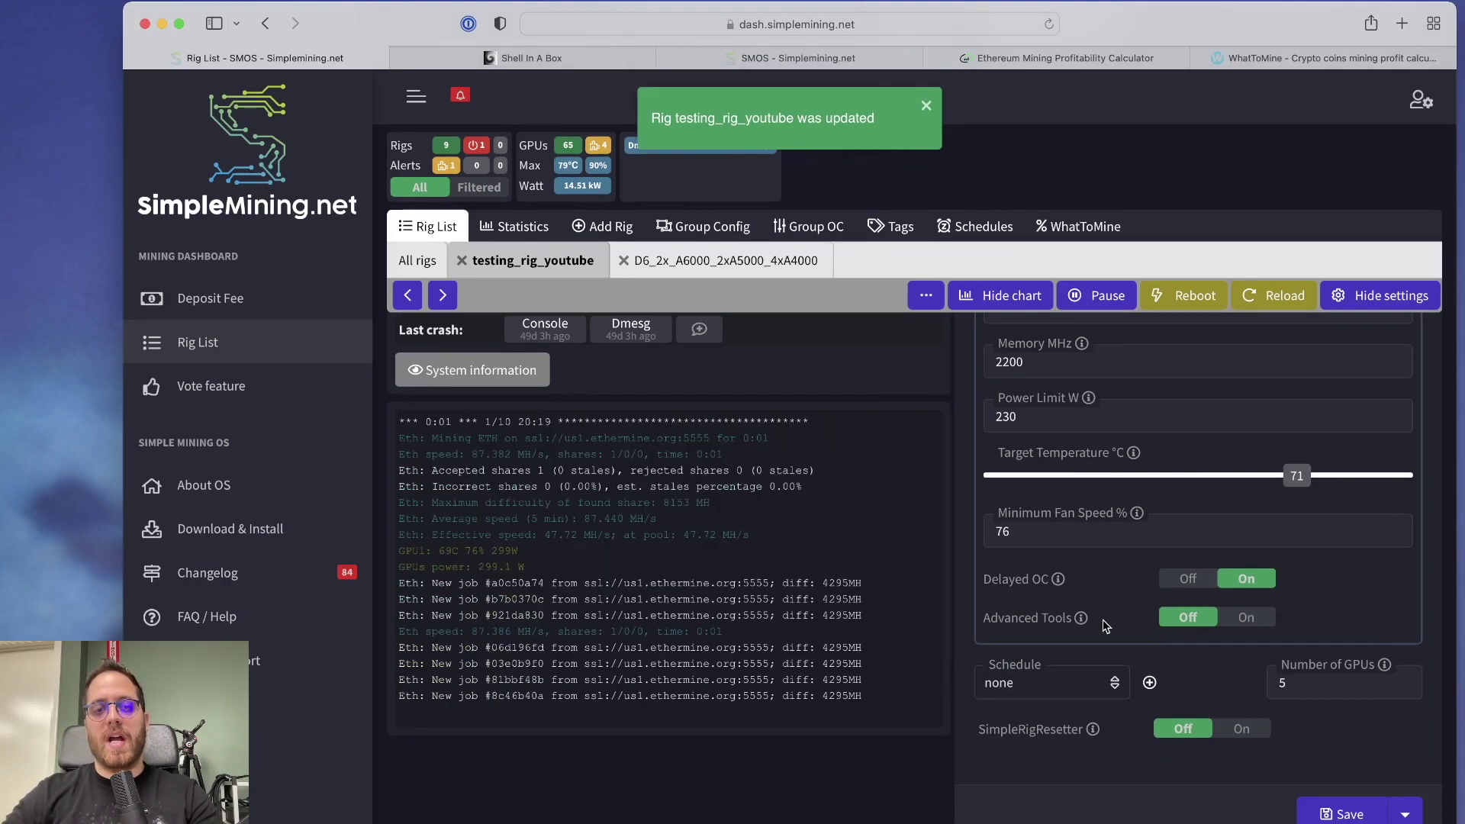
Check the RTX A6000's mining speed in the miner console output
scroll(956, 582, up, 1)
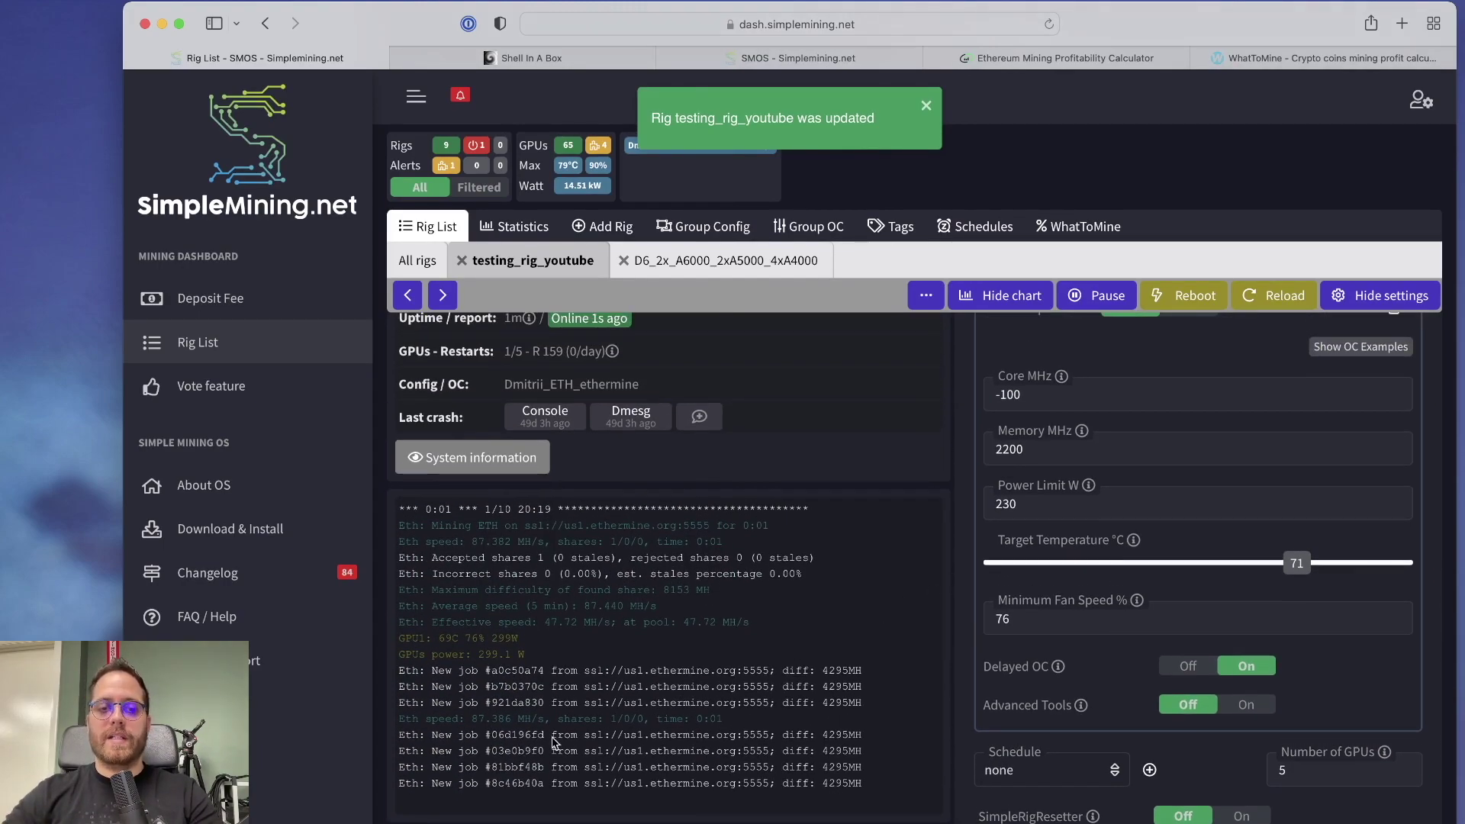
scroll(803, 576, down, 1)
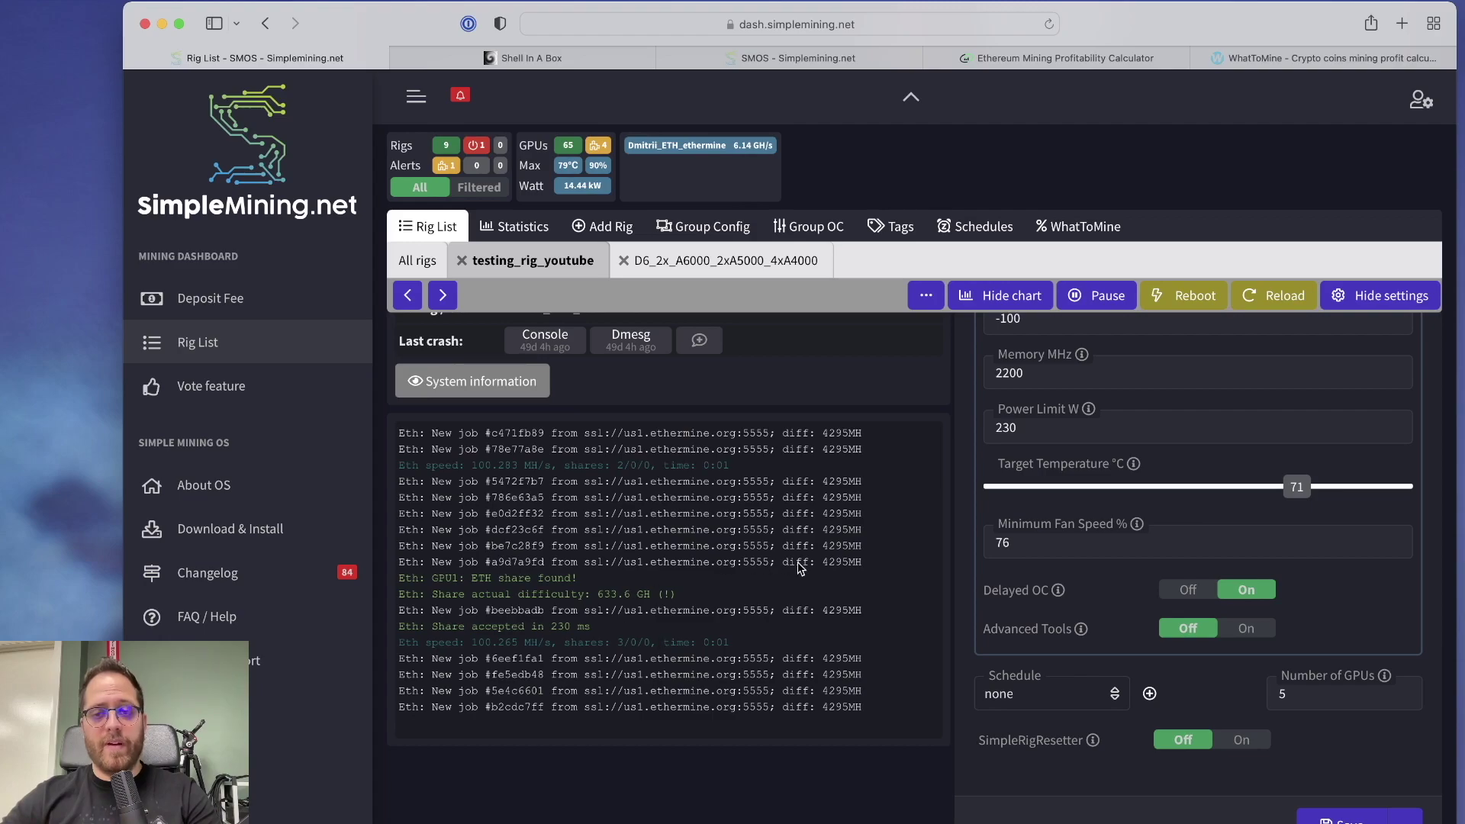
scroll(1060, 511, up, 2)
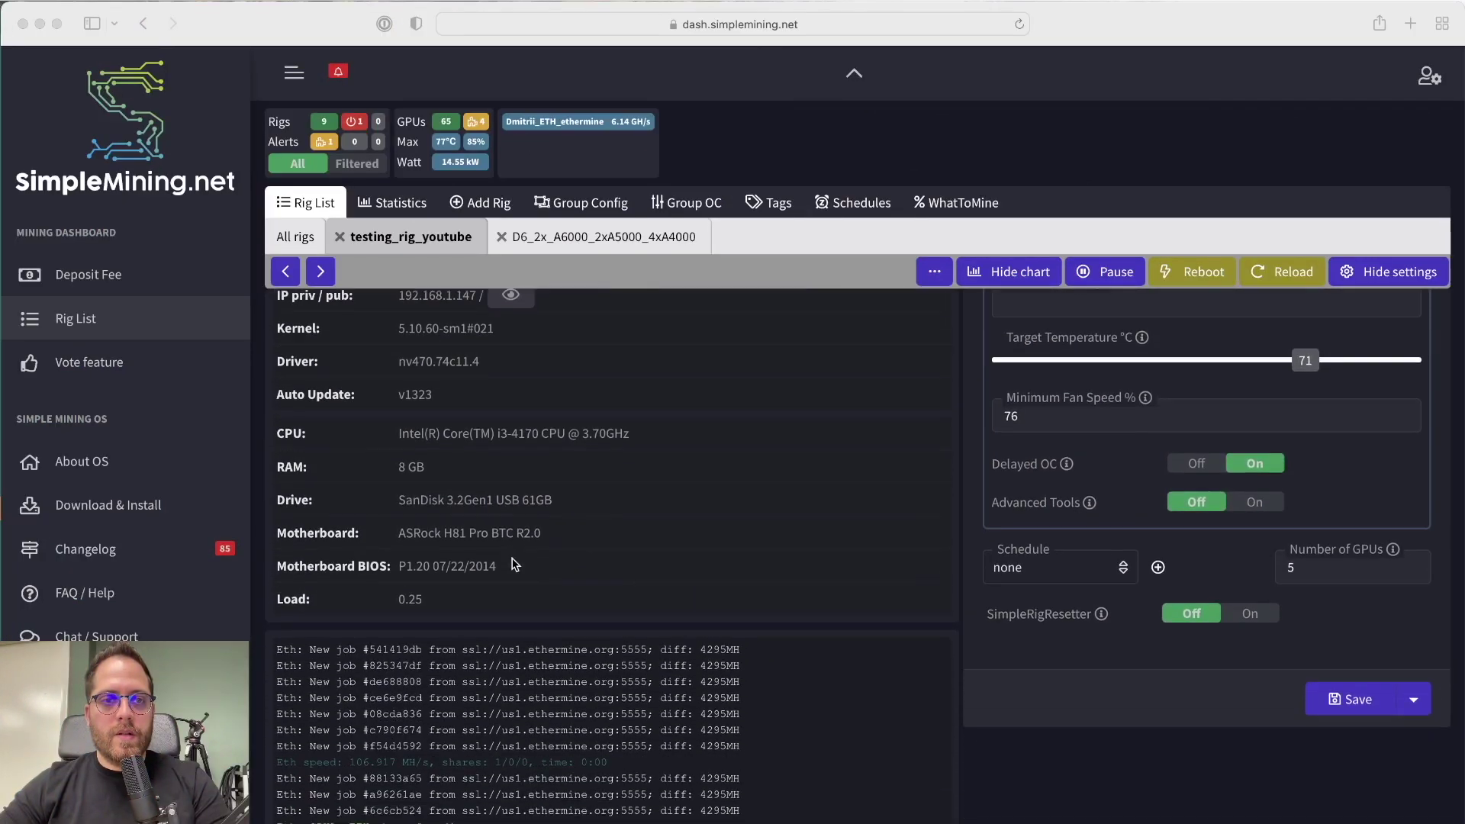
Examine the RTX 3090's hashrate, power draw and temperature, the rig's system information and the miner console output
scroll(514, 565, down, 3)
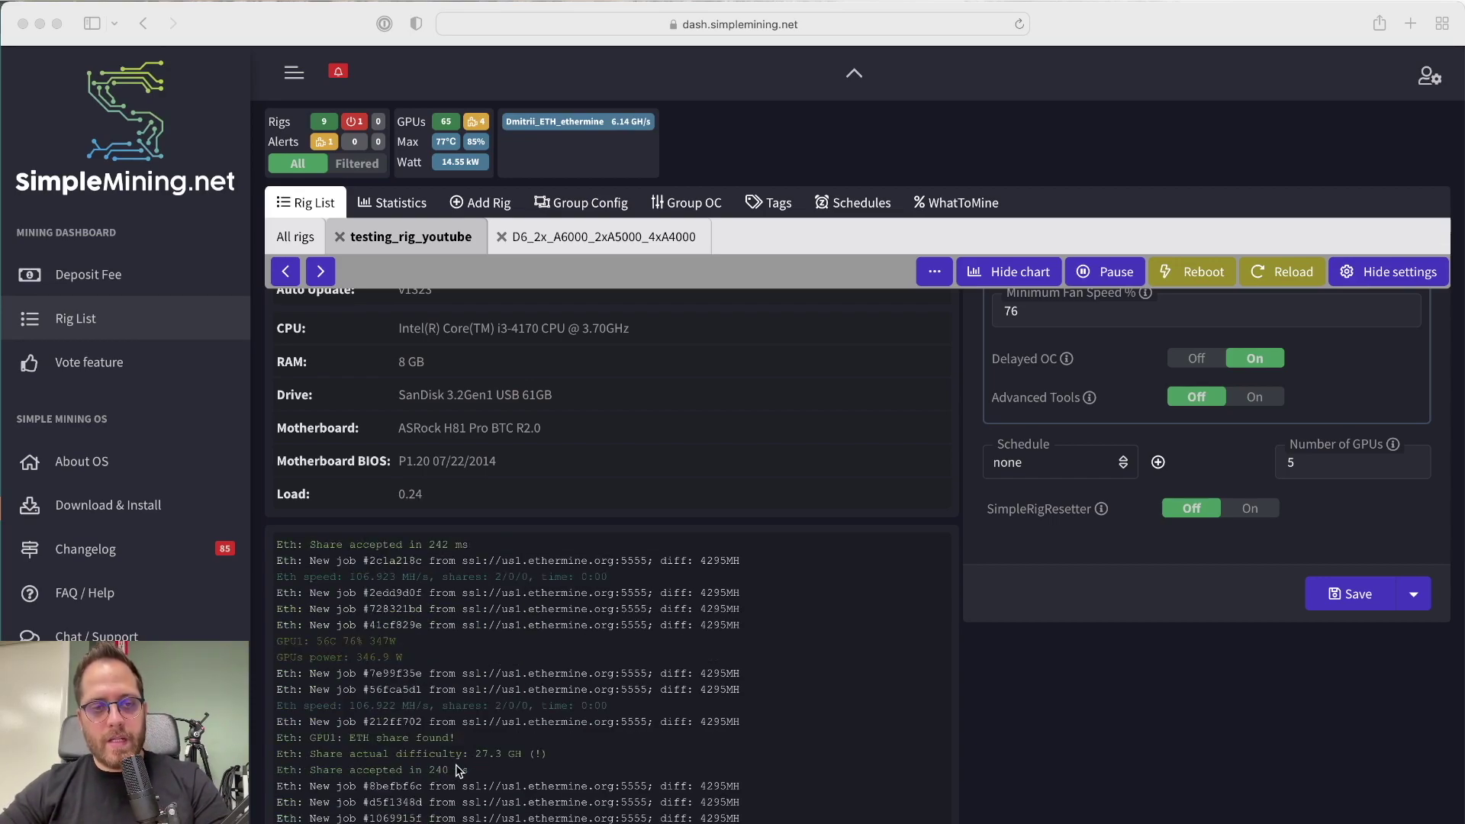
scroll(647, 597, up, 10)
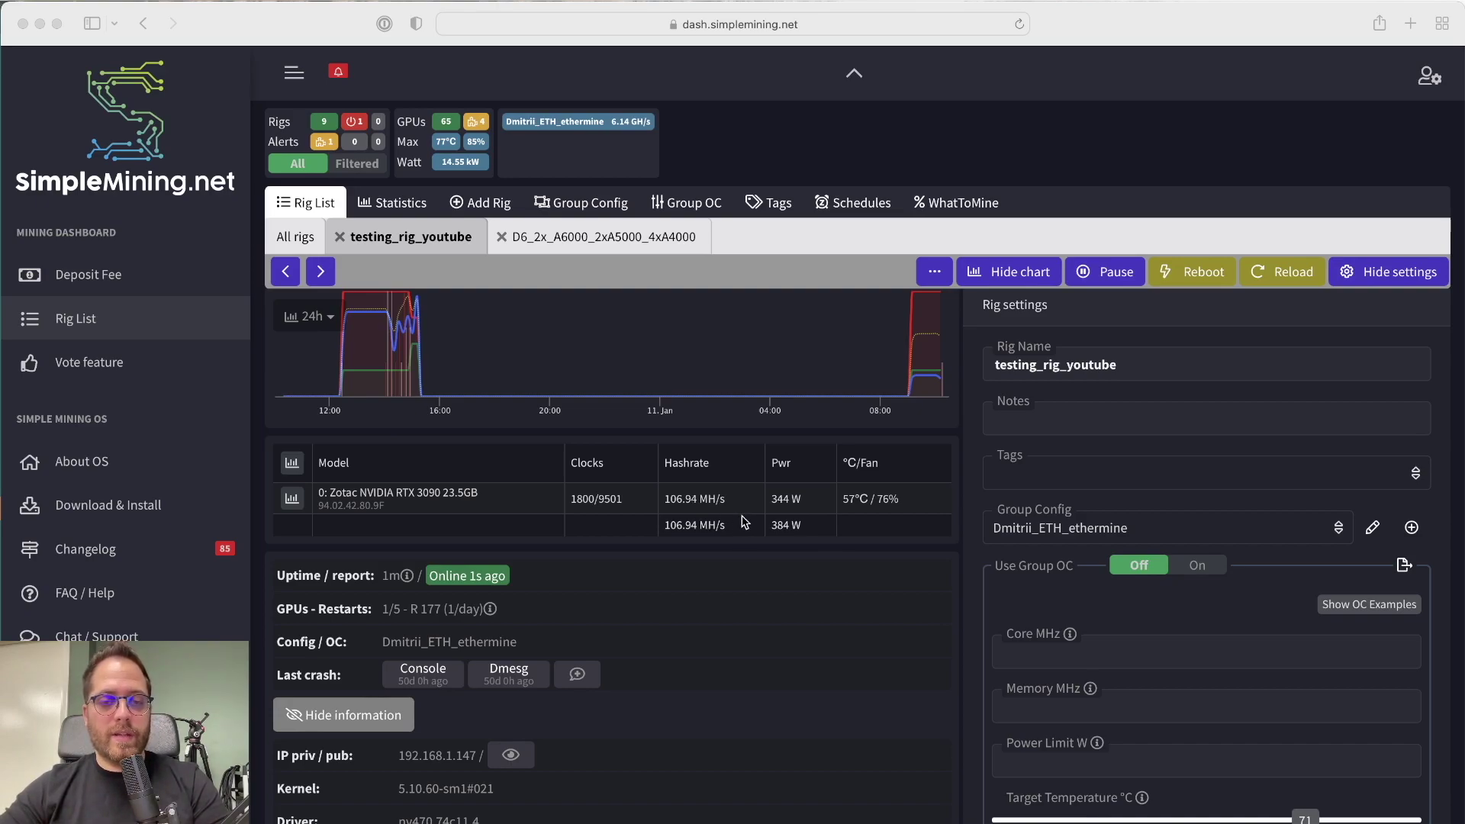
scroll(816, 523, down, 2)
scroll(689, 447, down, 1)
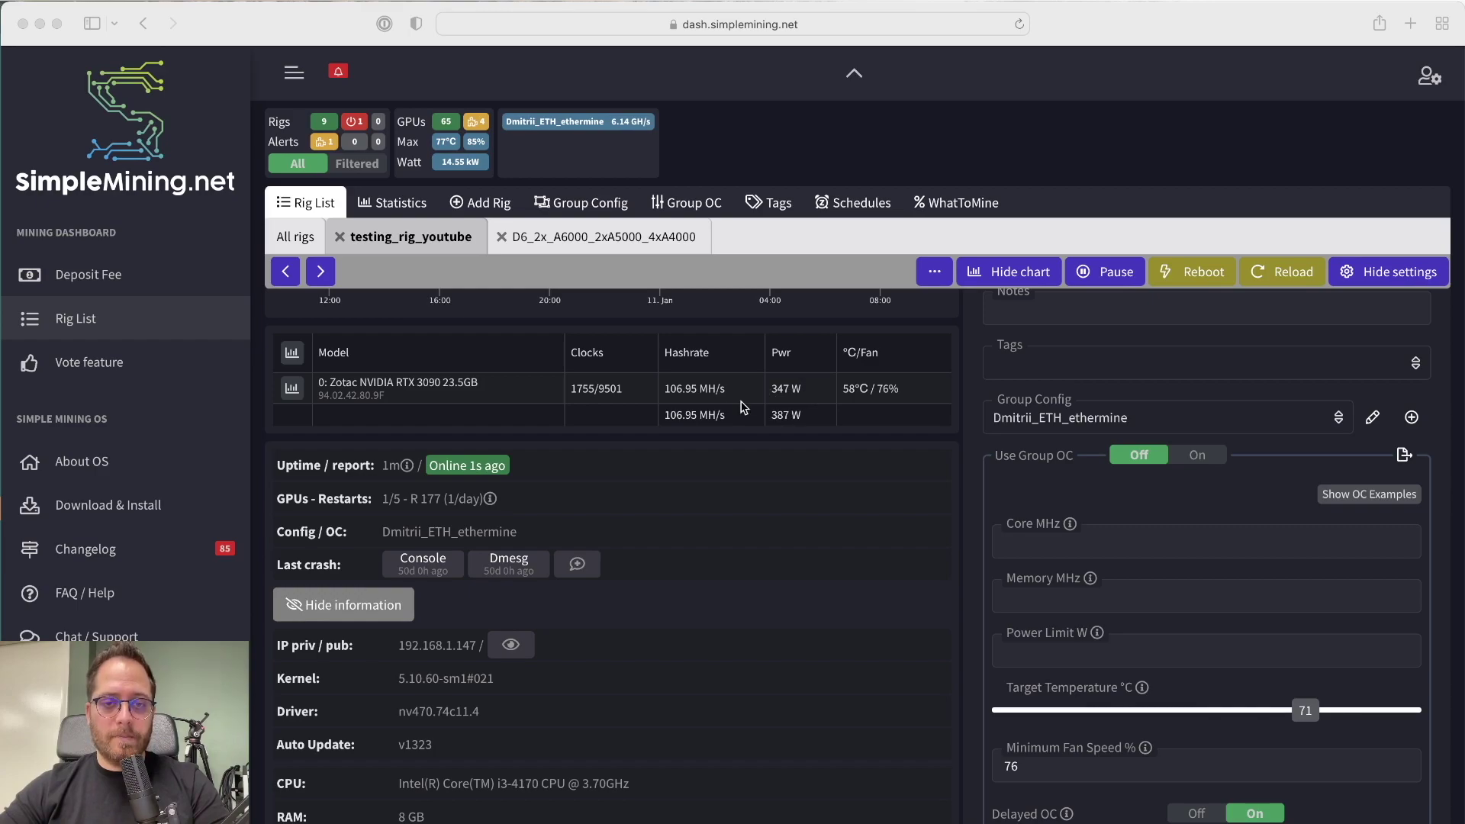
scroll(740, 407, down, 2)
scroll(741, 397, up, 3)
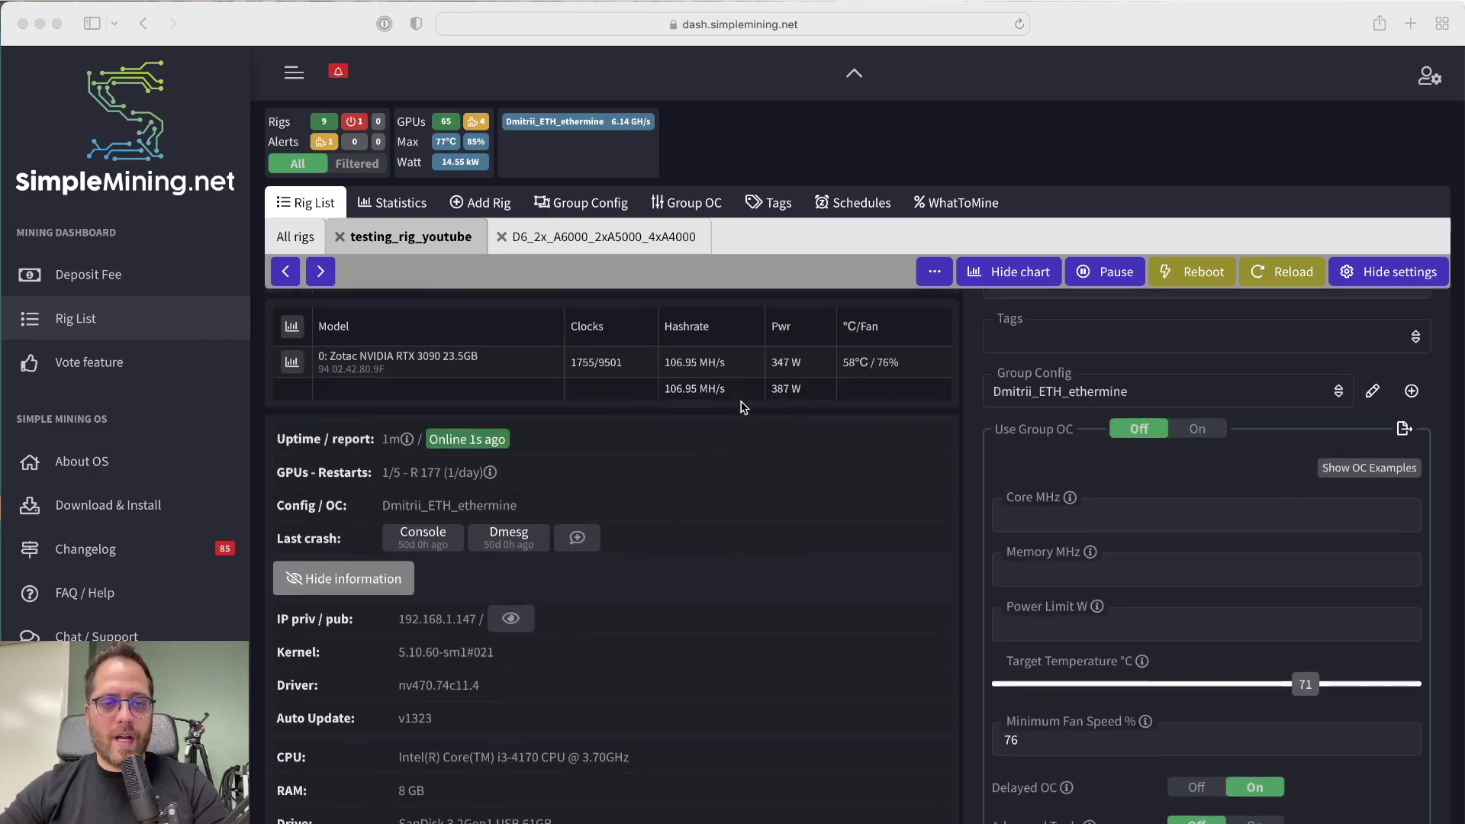
scroll(717, 443, down, 5)
scroll(710, 457, down, 3)
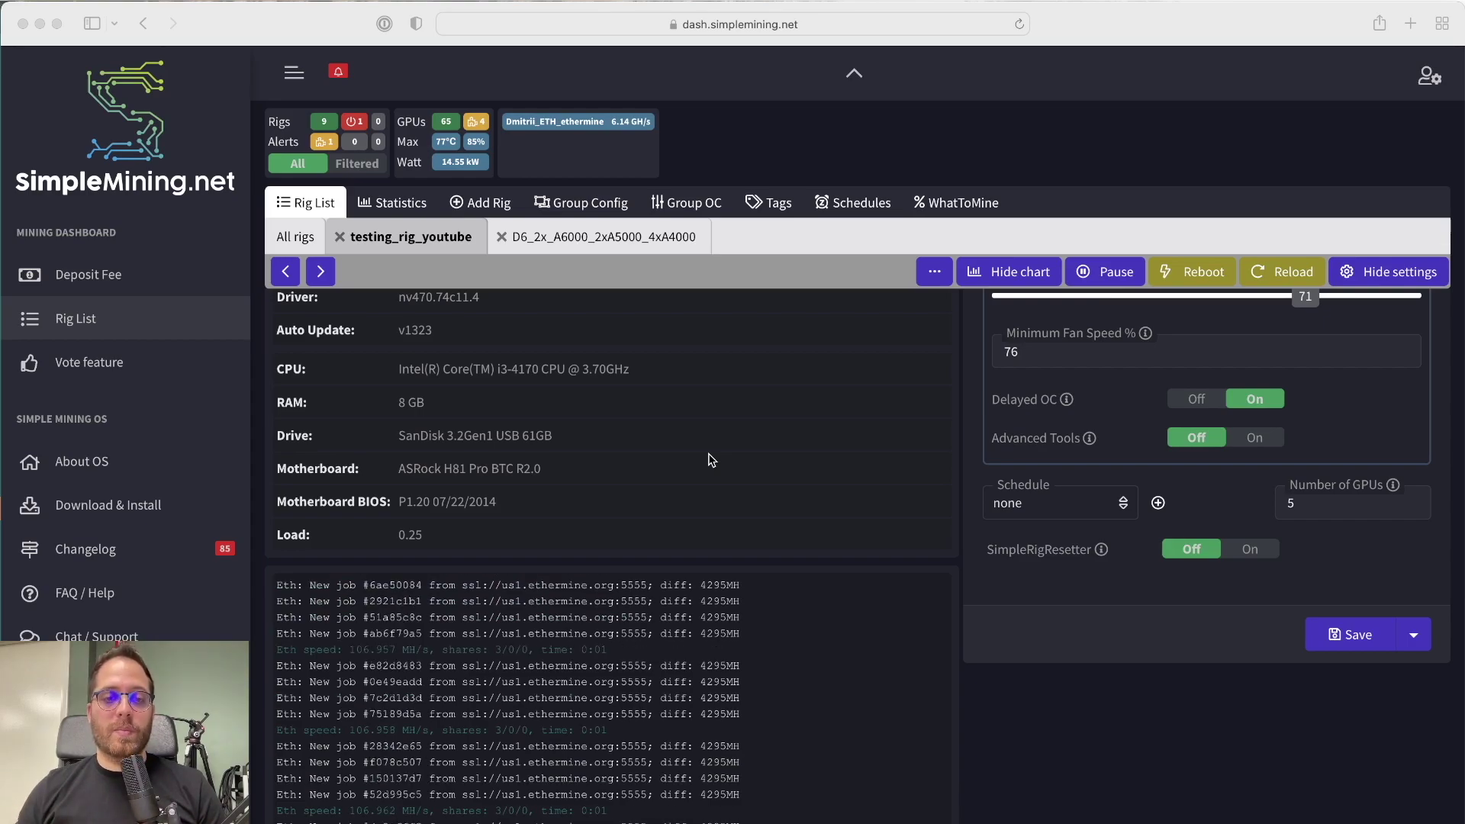
Set the RTX 3090 overclock to core -100 MHz, memory 2200 MHz and power limit 300 W, and save it with a reload
scroll(676, 668, up, 2)
scroll(676, 667, up, 5)
click(1091, 544)
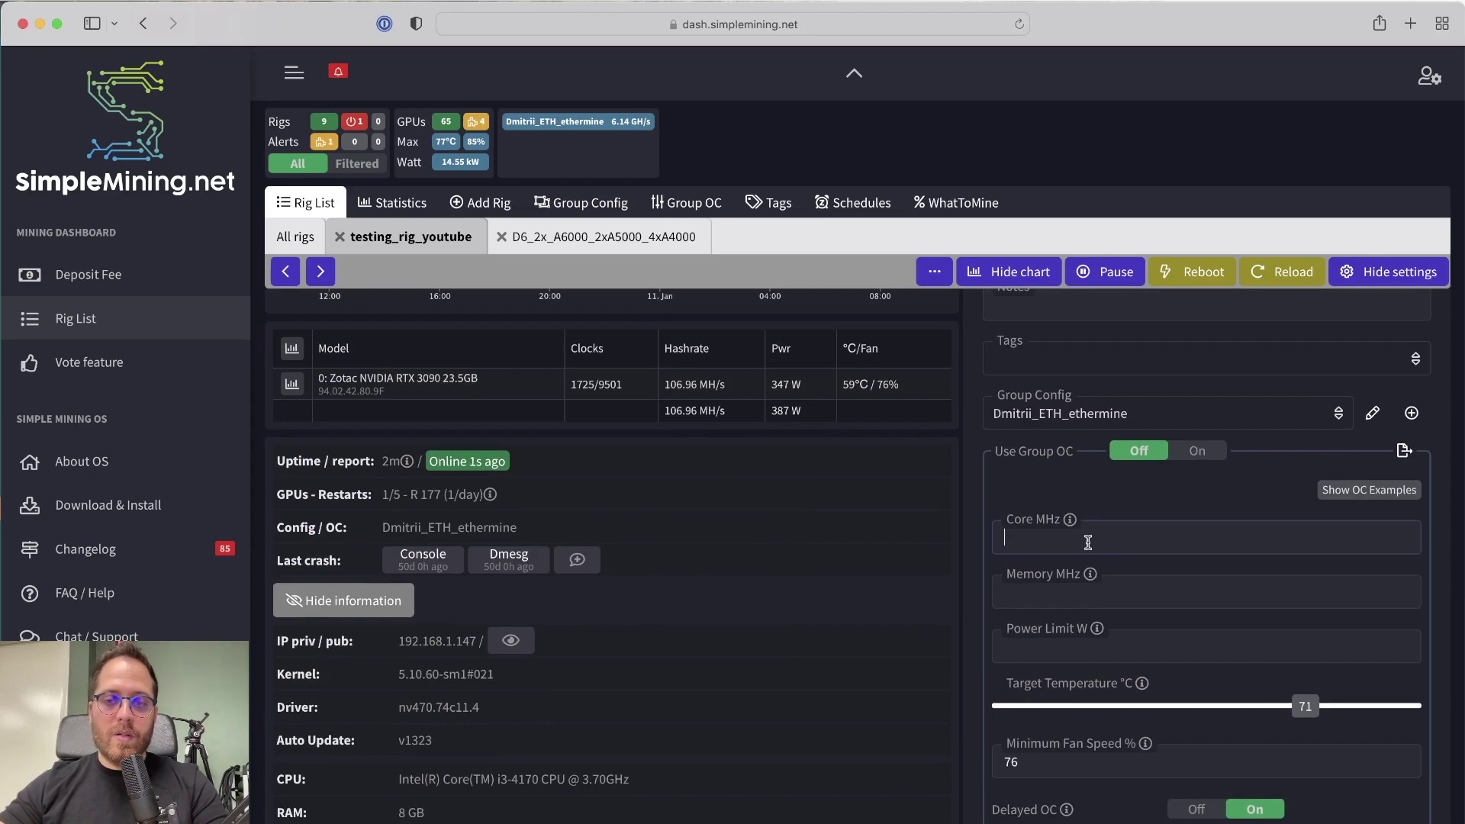
text(-100)
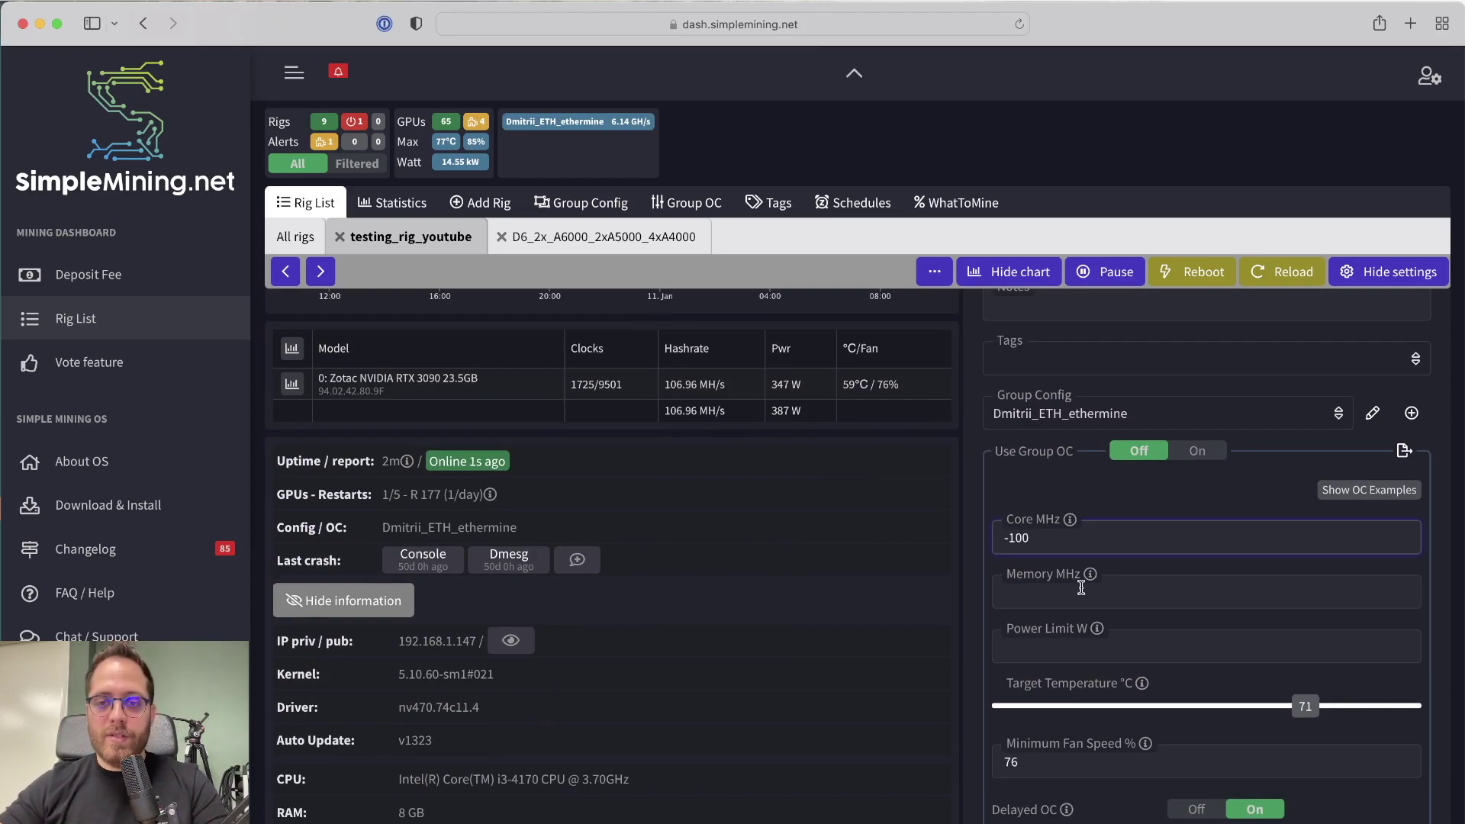
click(1048, 593)
text(2200)
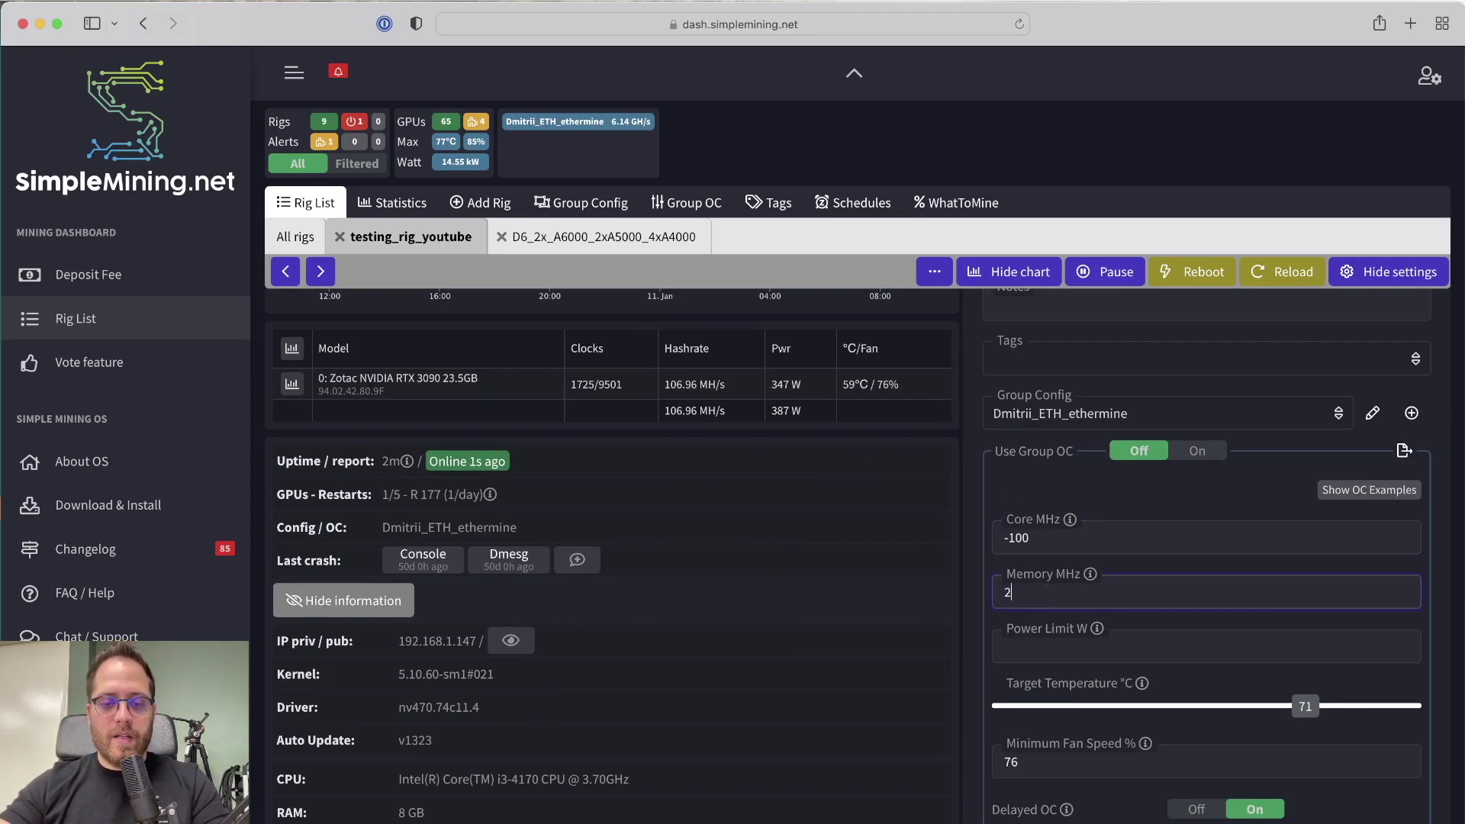
click(1063, 656)
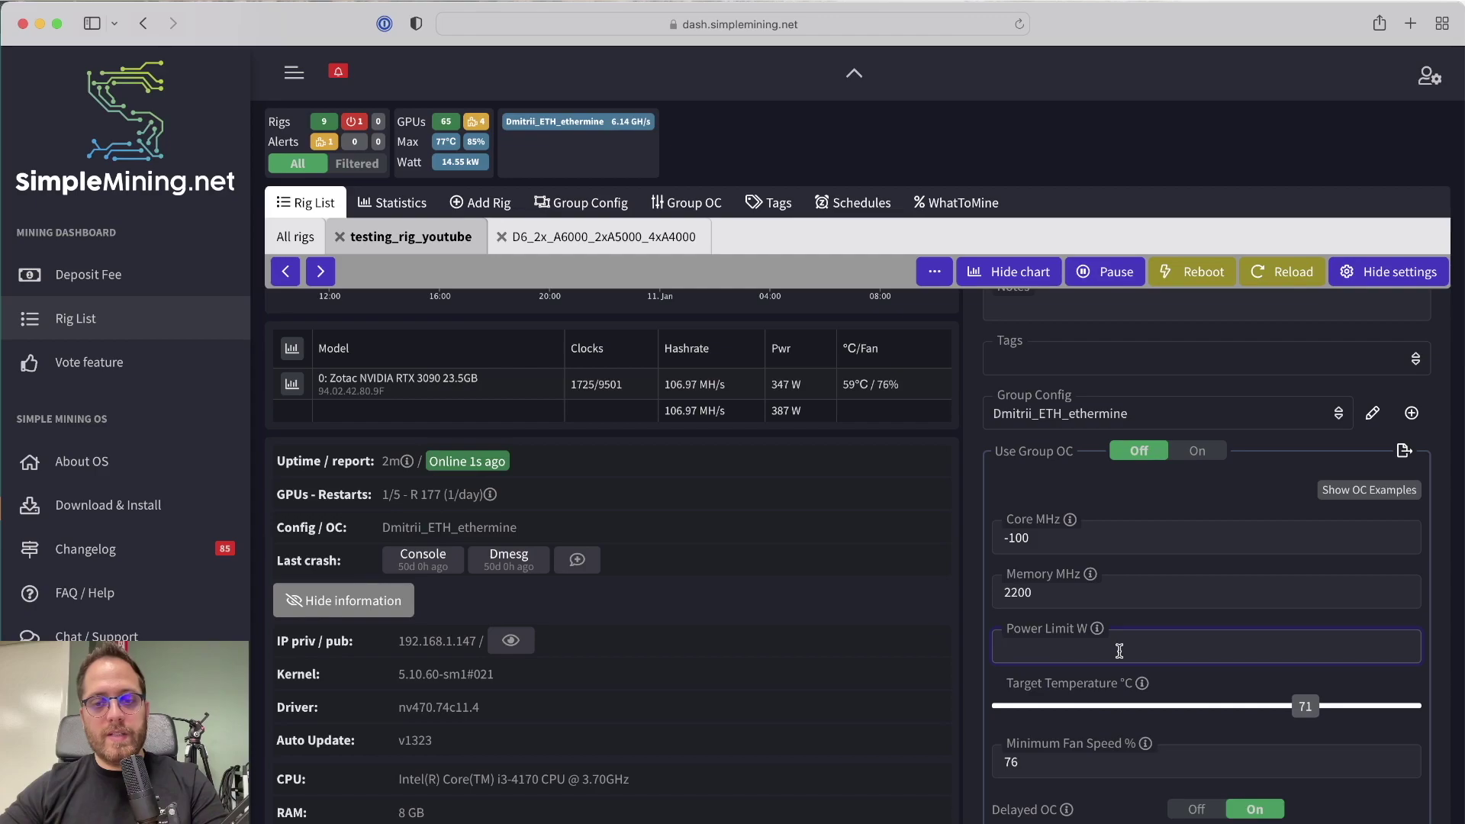
text(300)
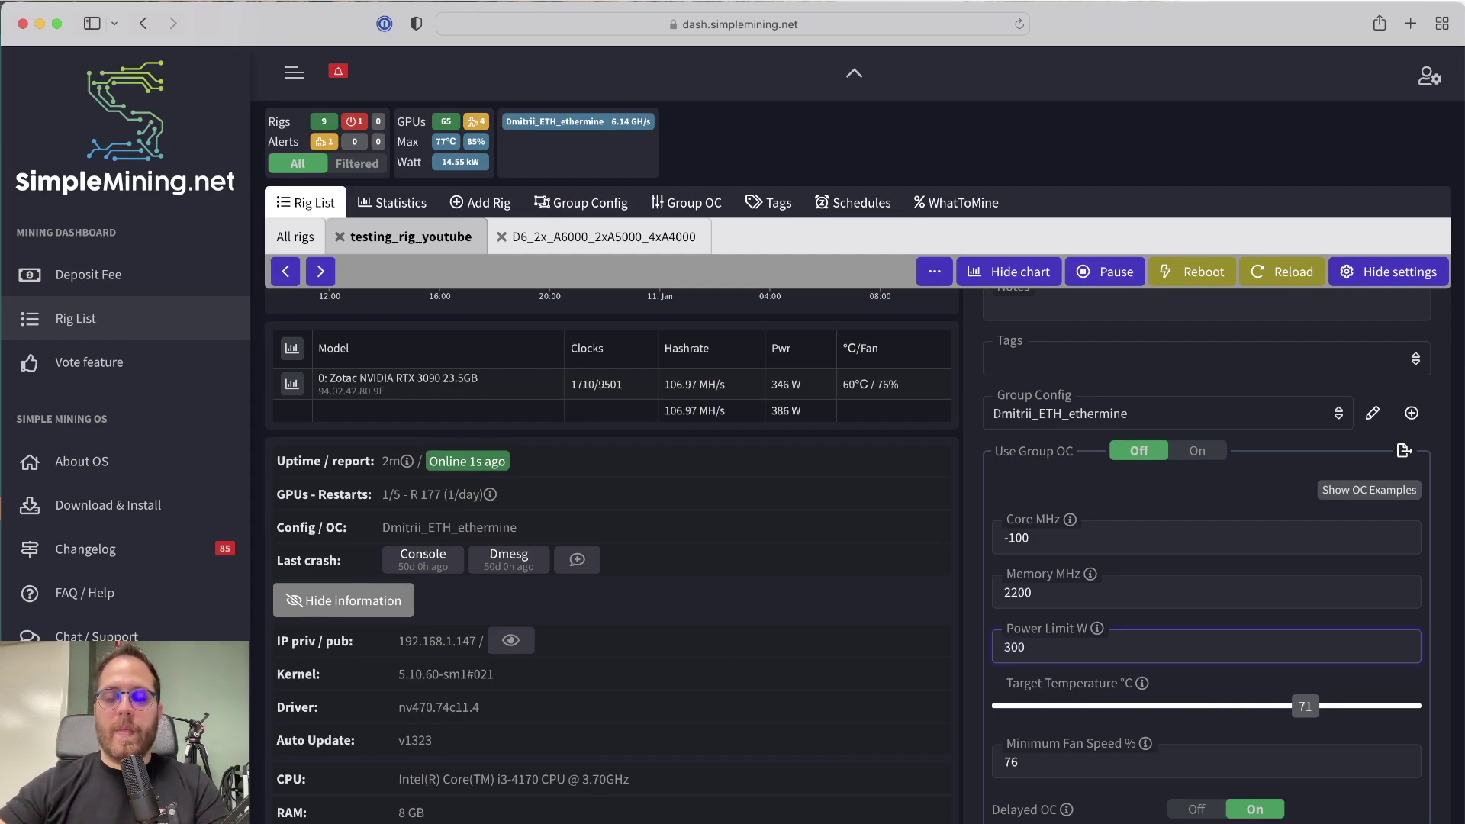
scroll(1289, 628, down, 5)
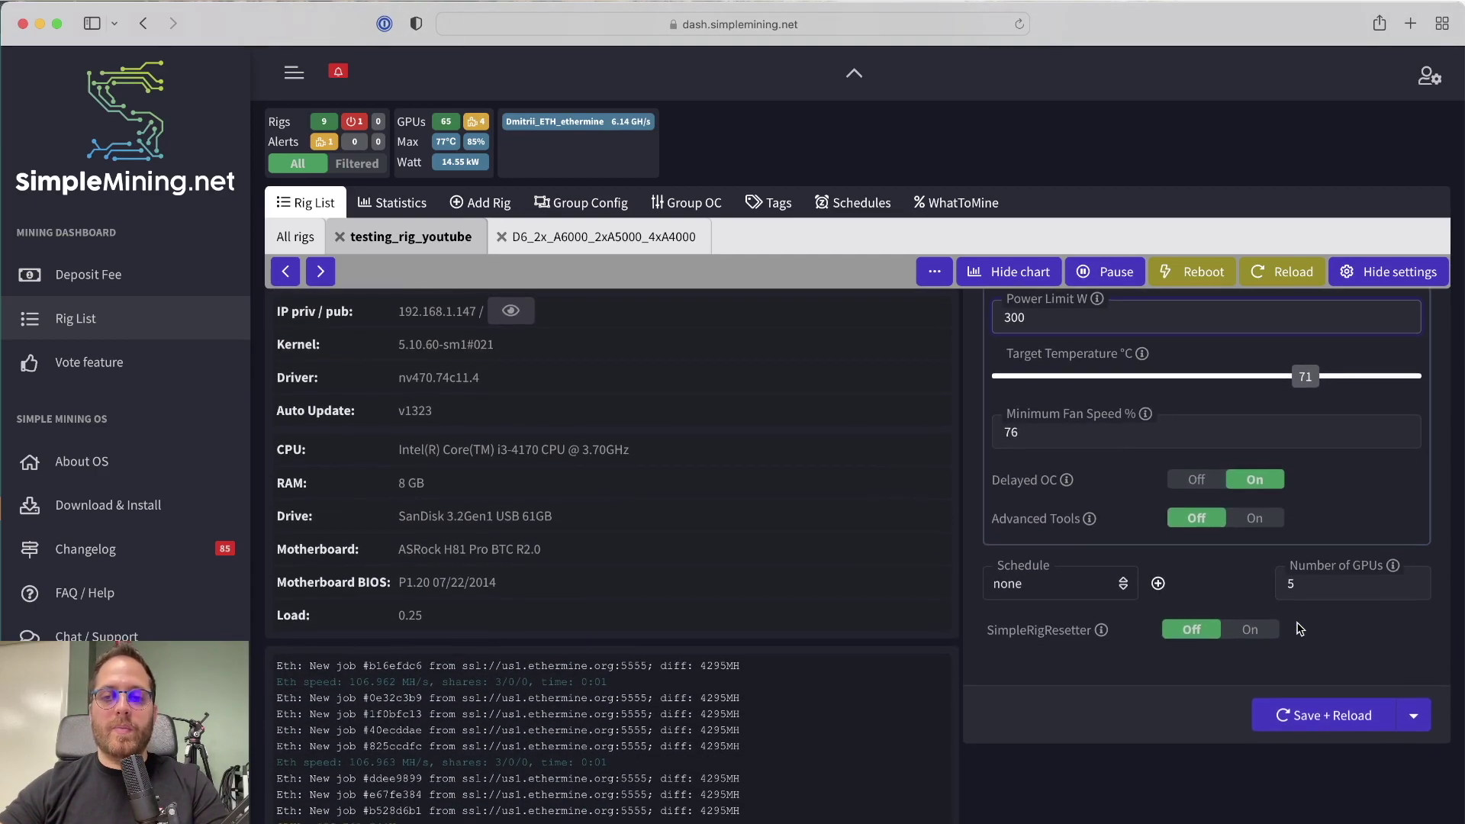
click(1302, 769)
Examine the overclocked RTX 3090's mining speed and power in the miner console, and its clocks, hashrate and temperature in the GPU table
scroll(611, 660, down, 3)
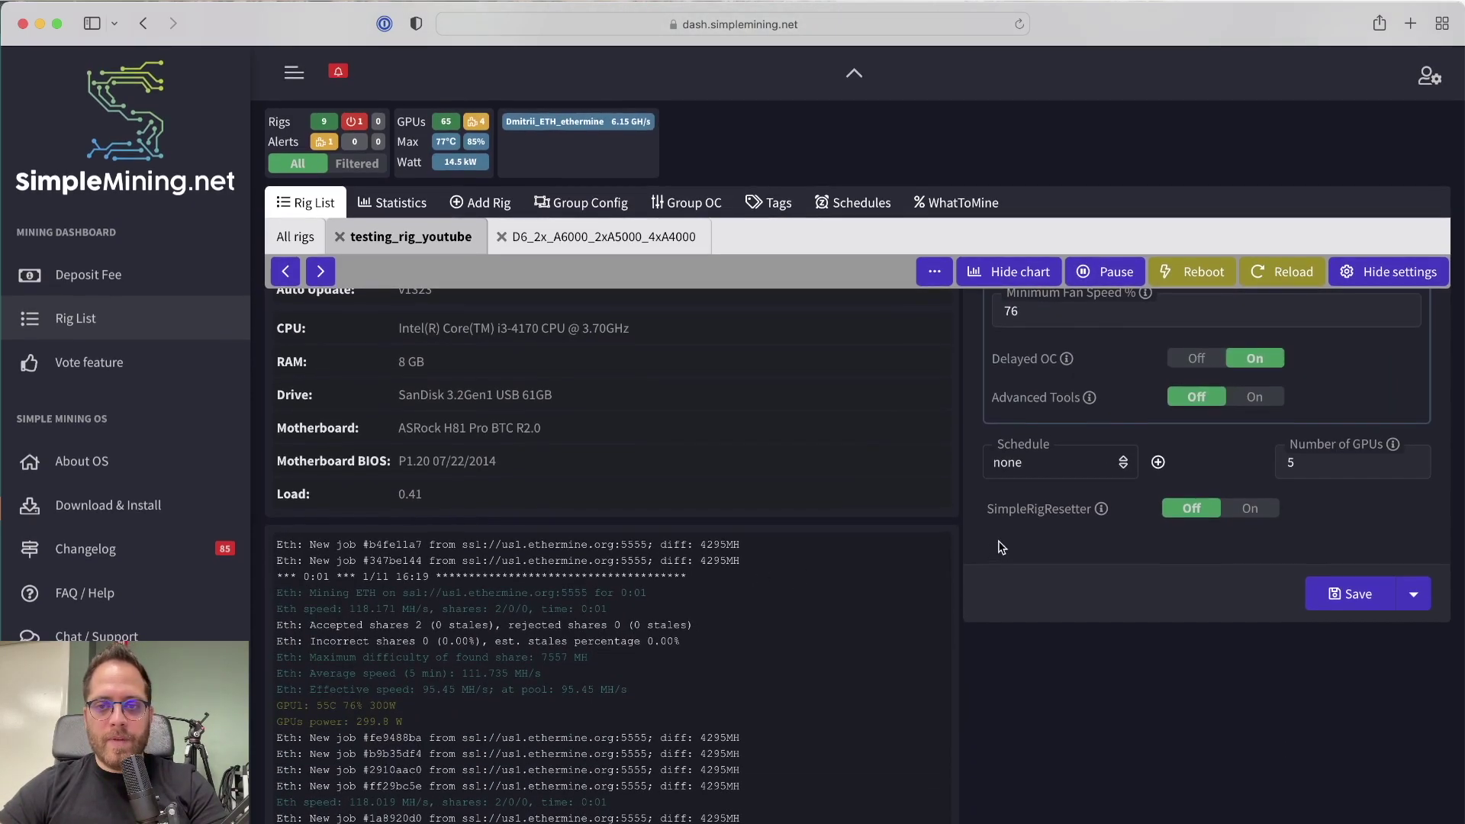
scroll(998, 547, up, 3)
scroll(1000, 546, down, 3)
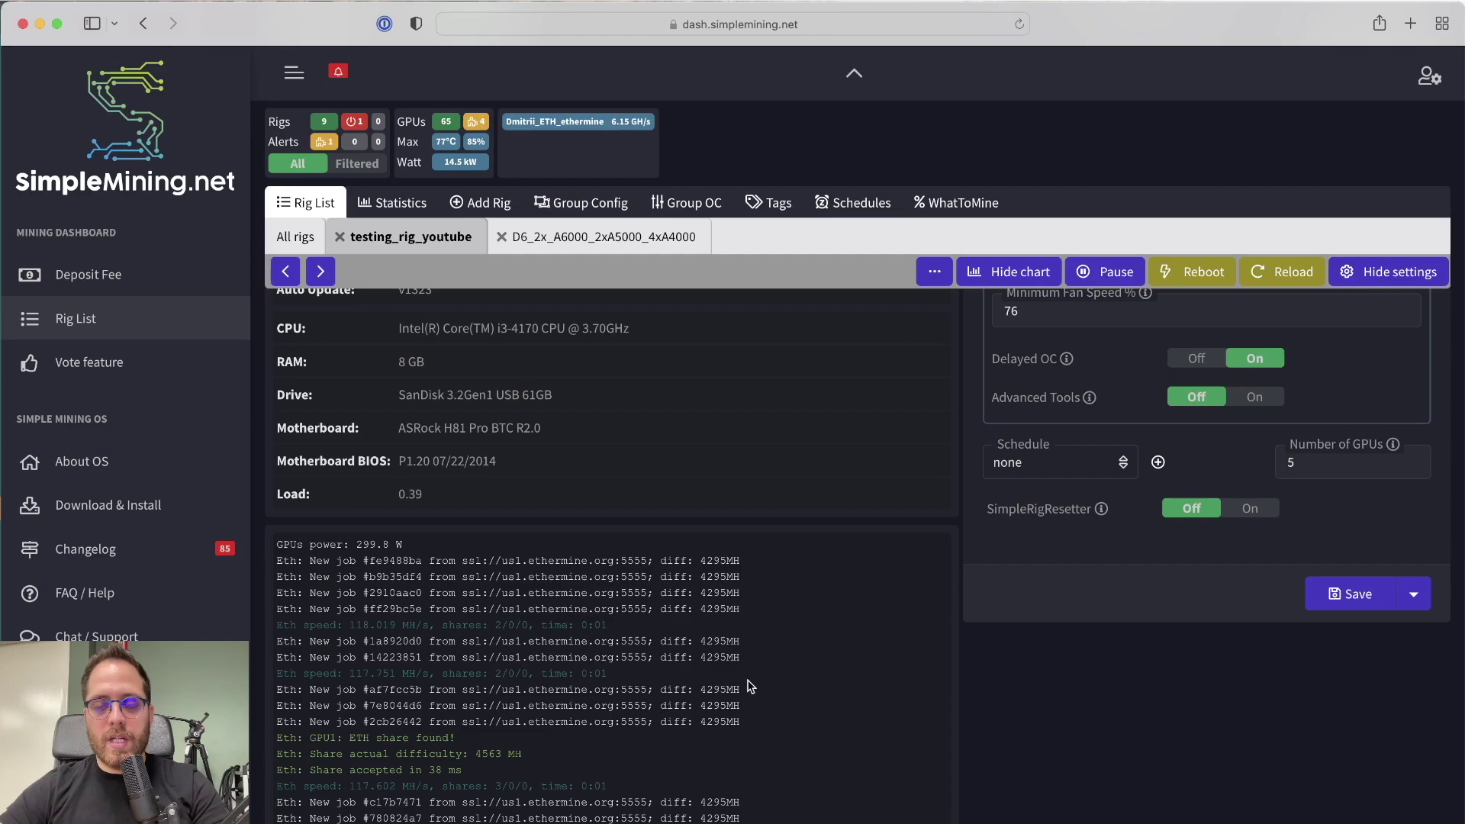
scroll(676, 658, up, 3)
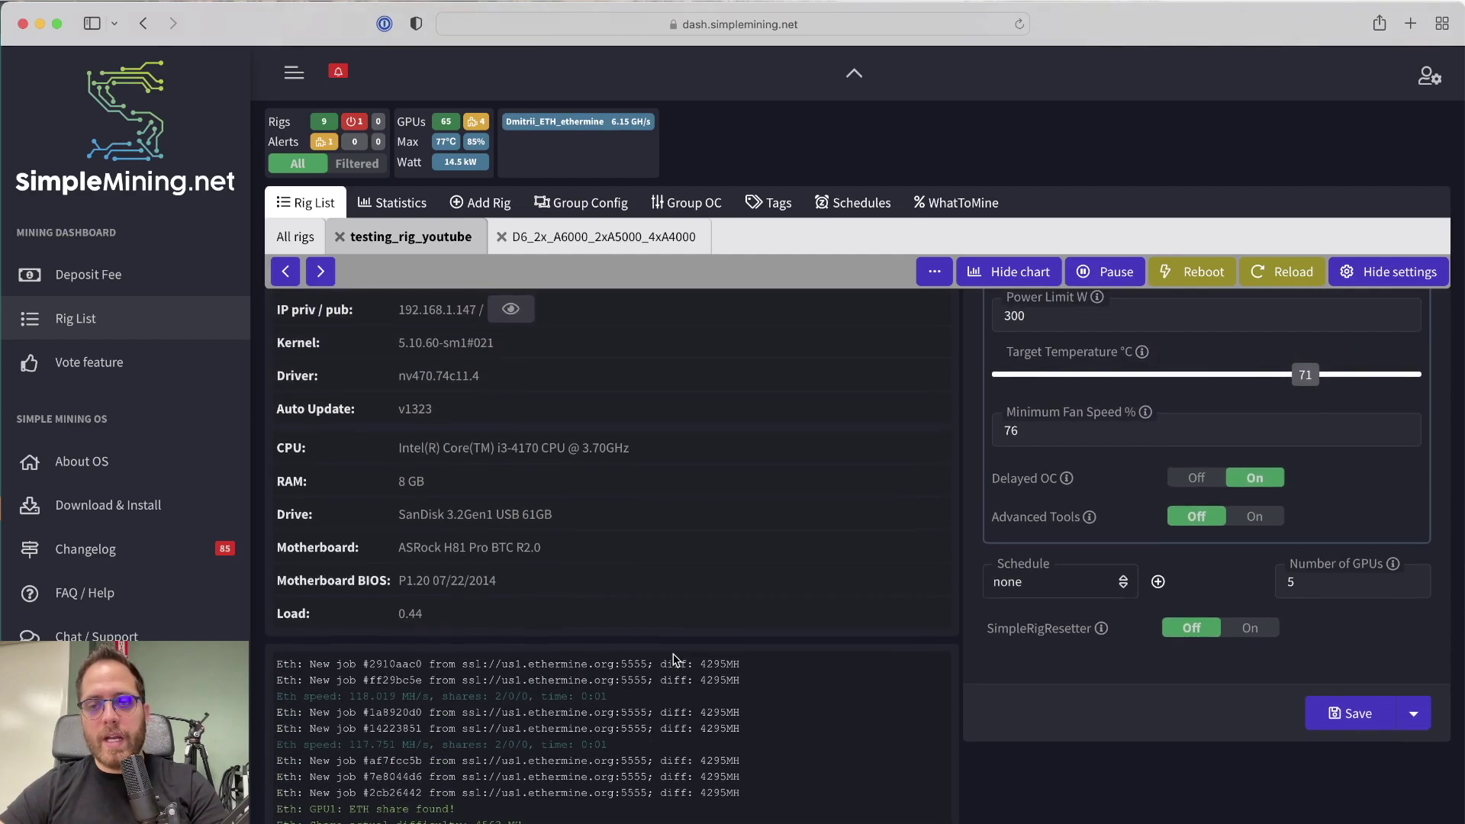
scroll(675, 658, up, 10)
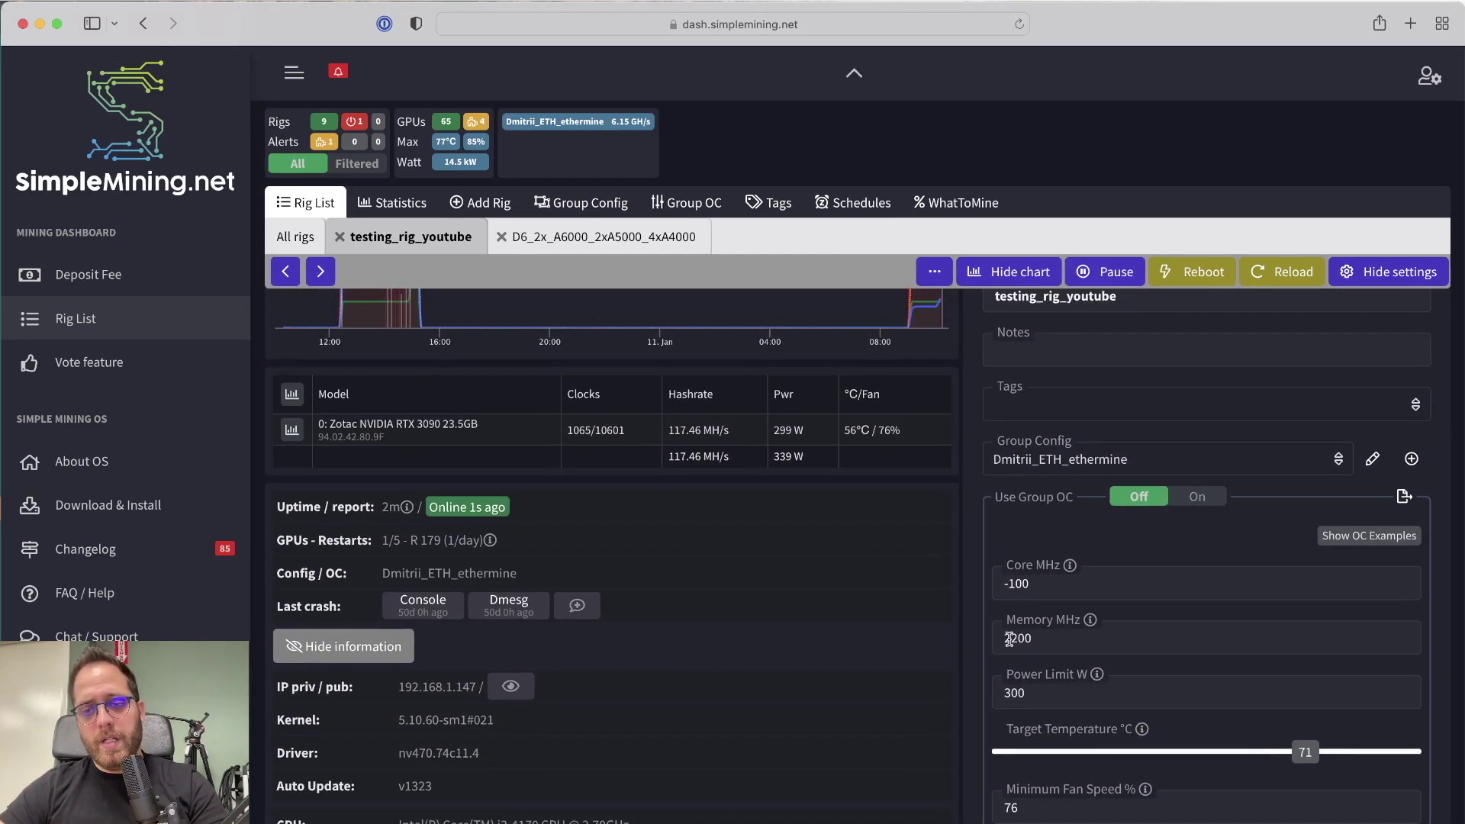
scroll(1048, 698, down, 2)
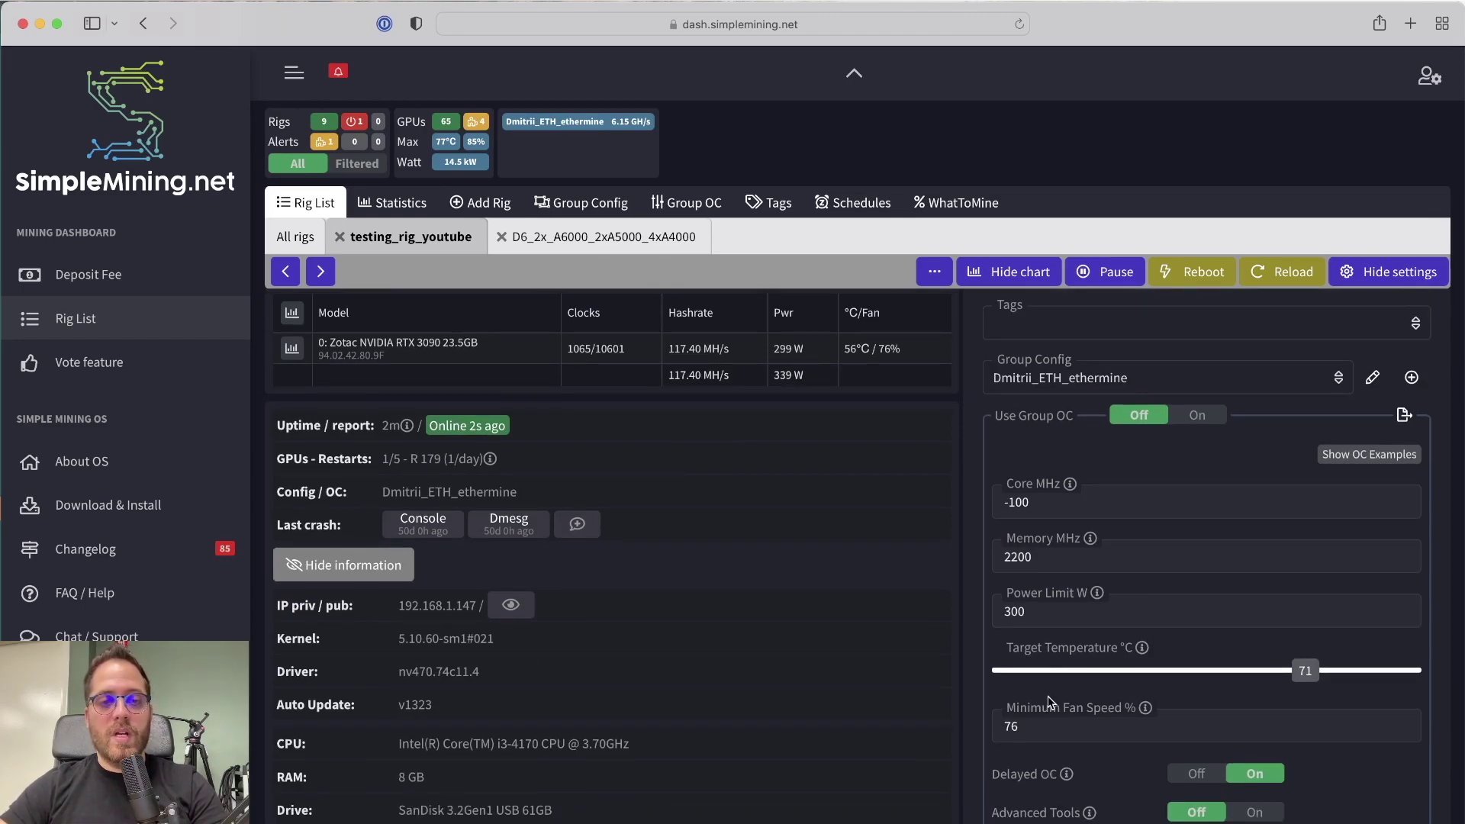
scroll(1049, 700, down, 2)
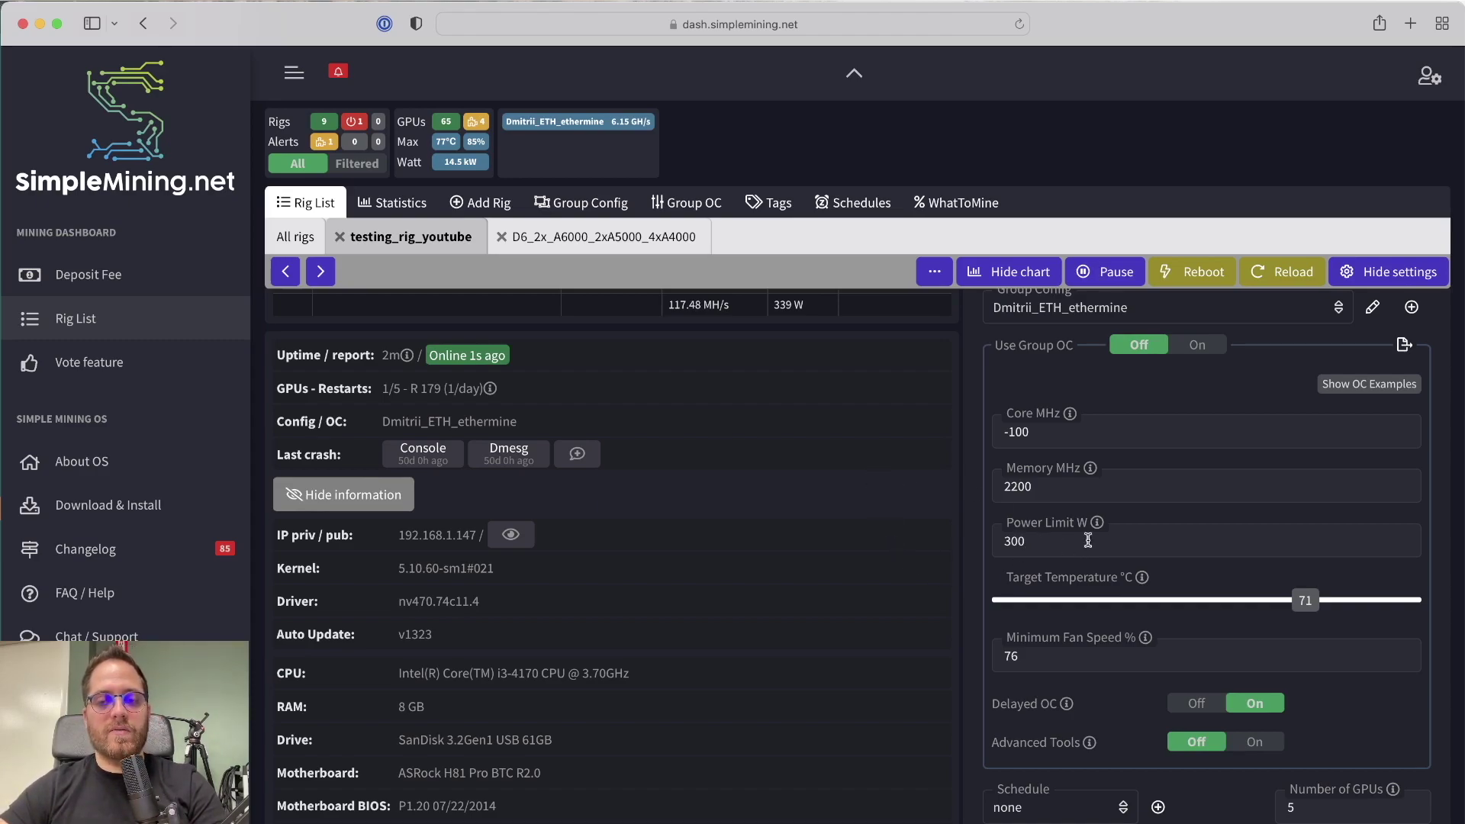
scroll(1114, 540, down, 5)
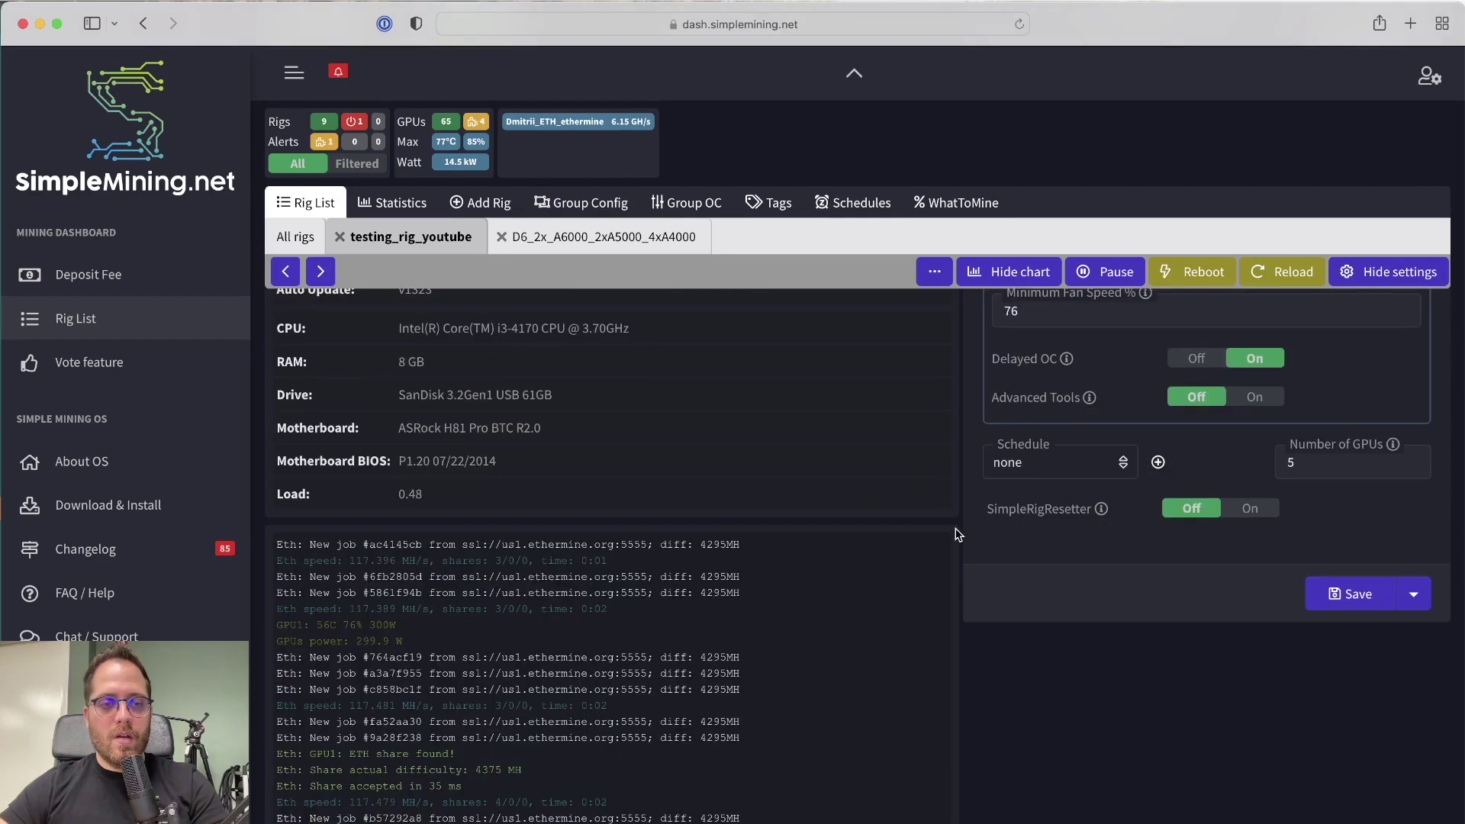
scroll(958, 534, up, 1)
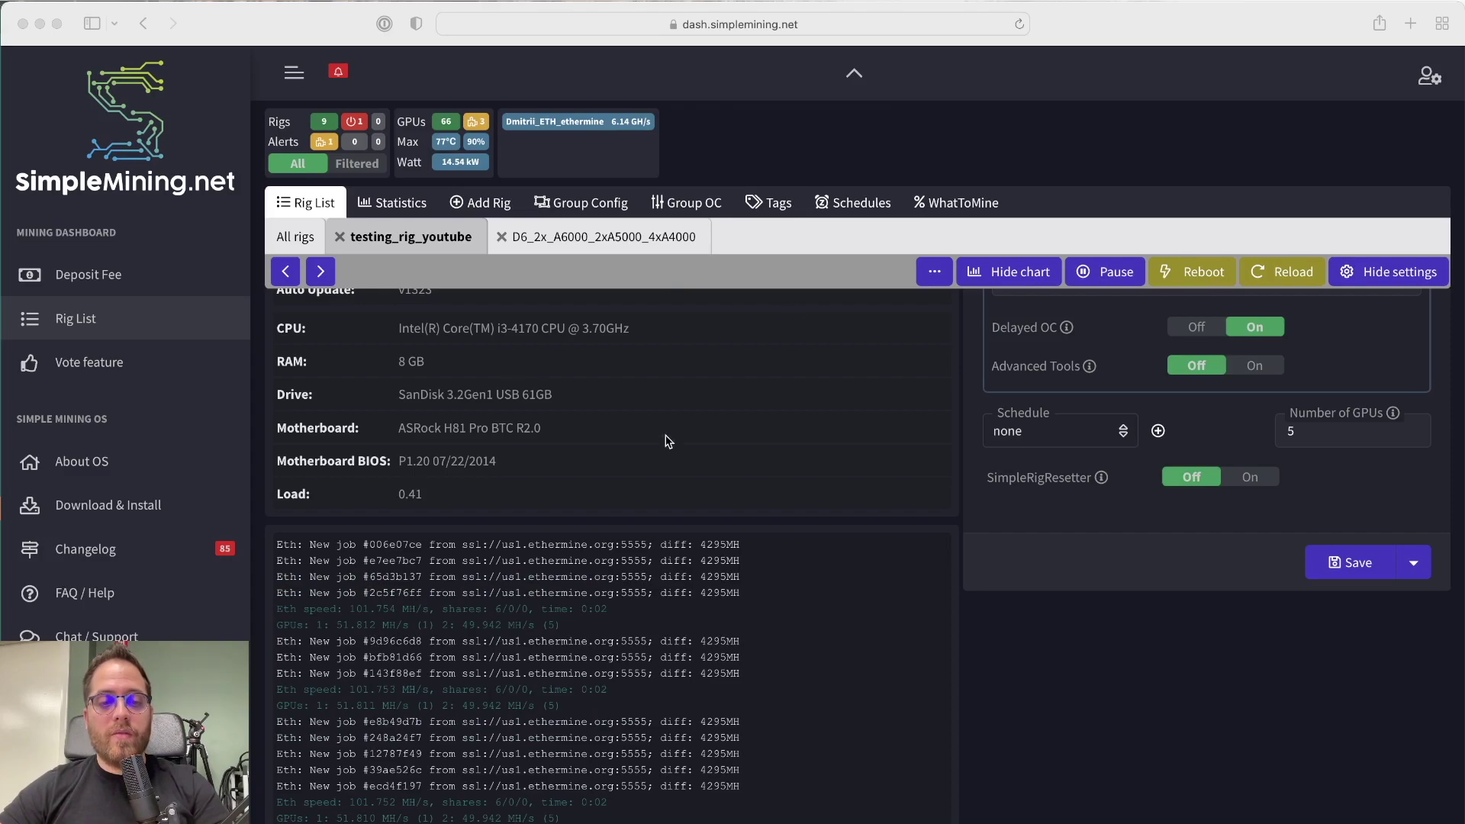
Compare the hashrate, power draw and temperature of the RTX 3070 and RTX A4000 at stock settings, including the miner console output
scroll(861, 458, up, 10)
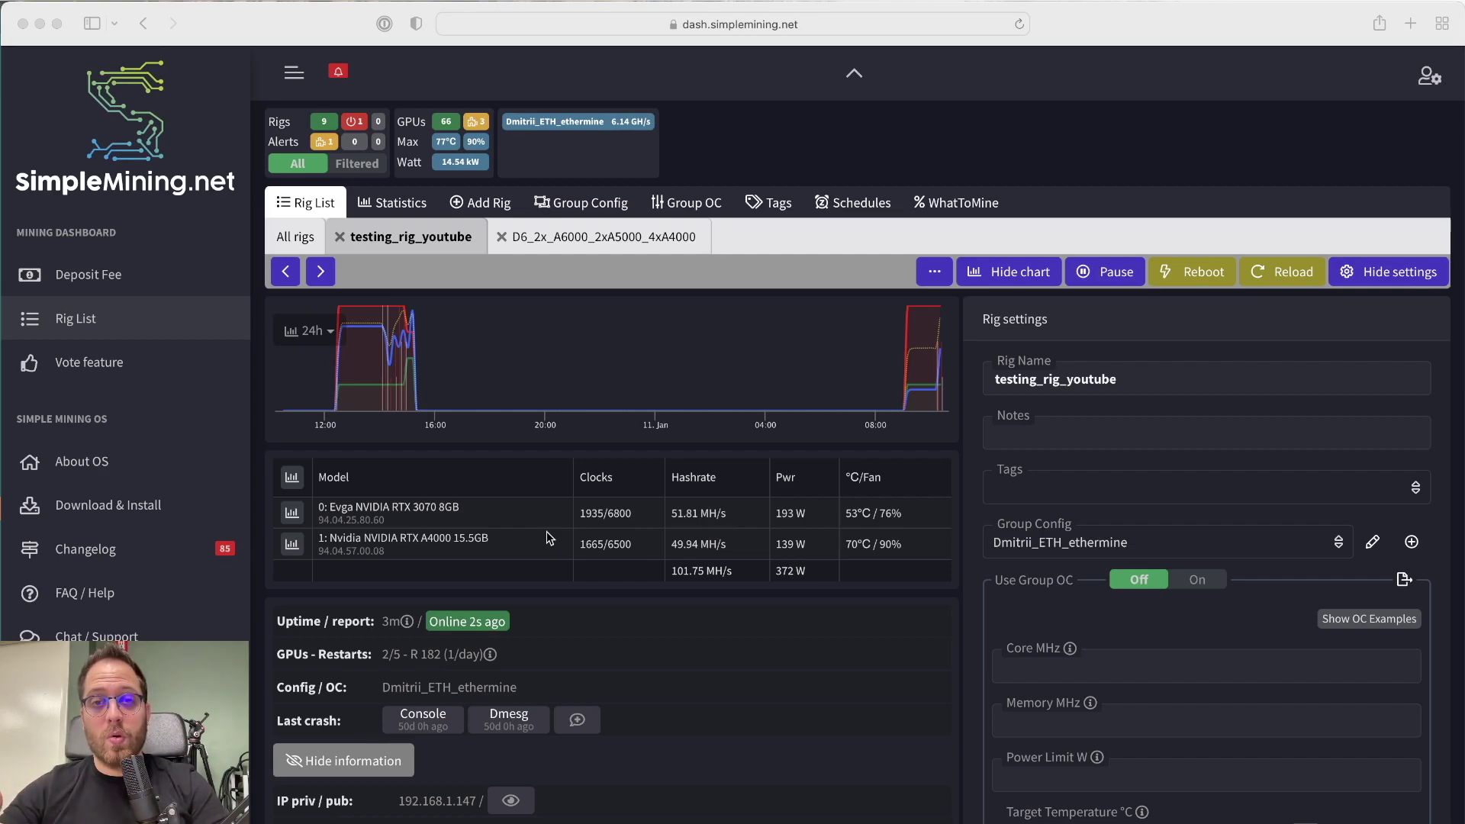
scroll(696, 530, down, 5)
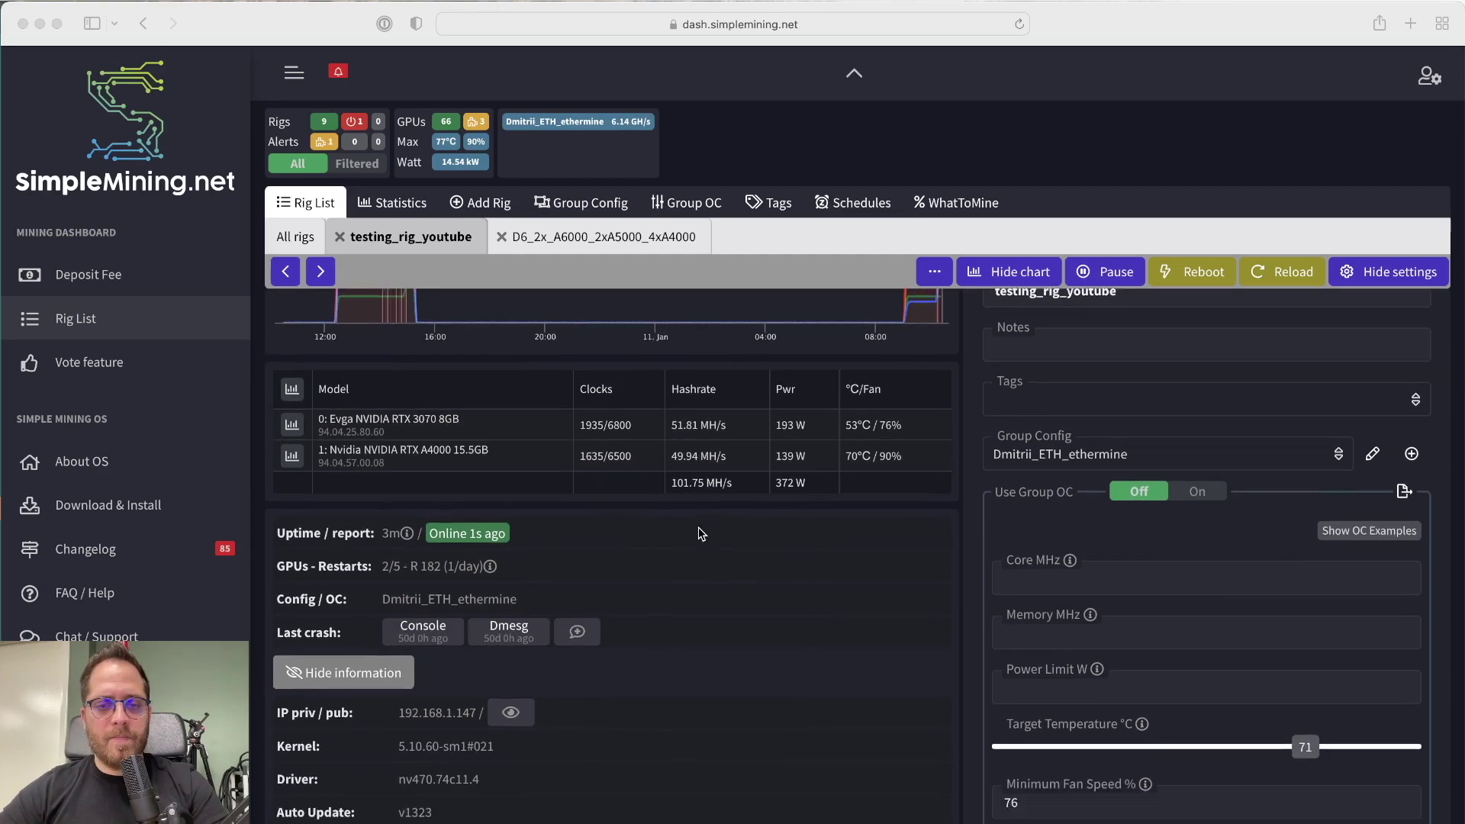
scroll(730, 427, up, 3)
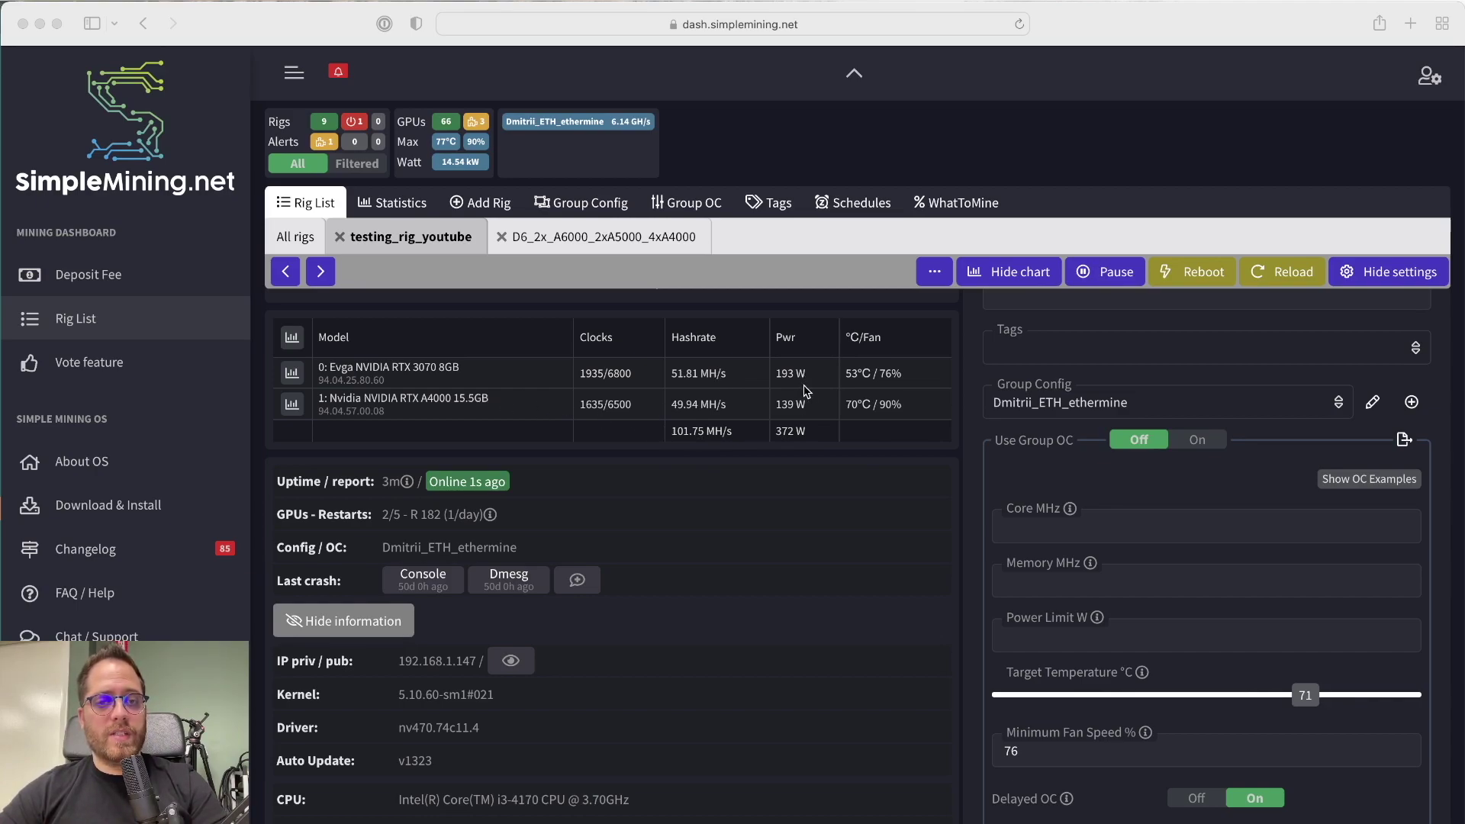
scroll(661, 400, down, 2)
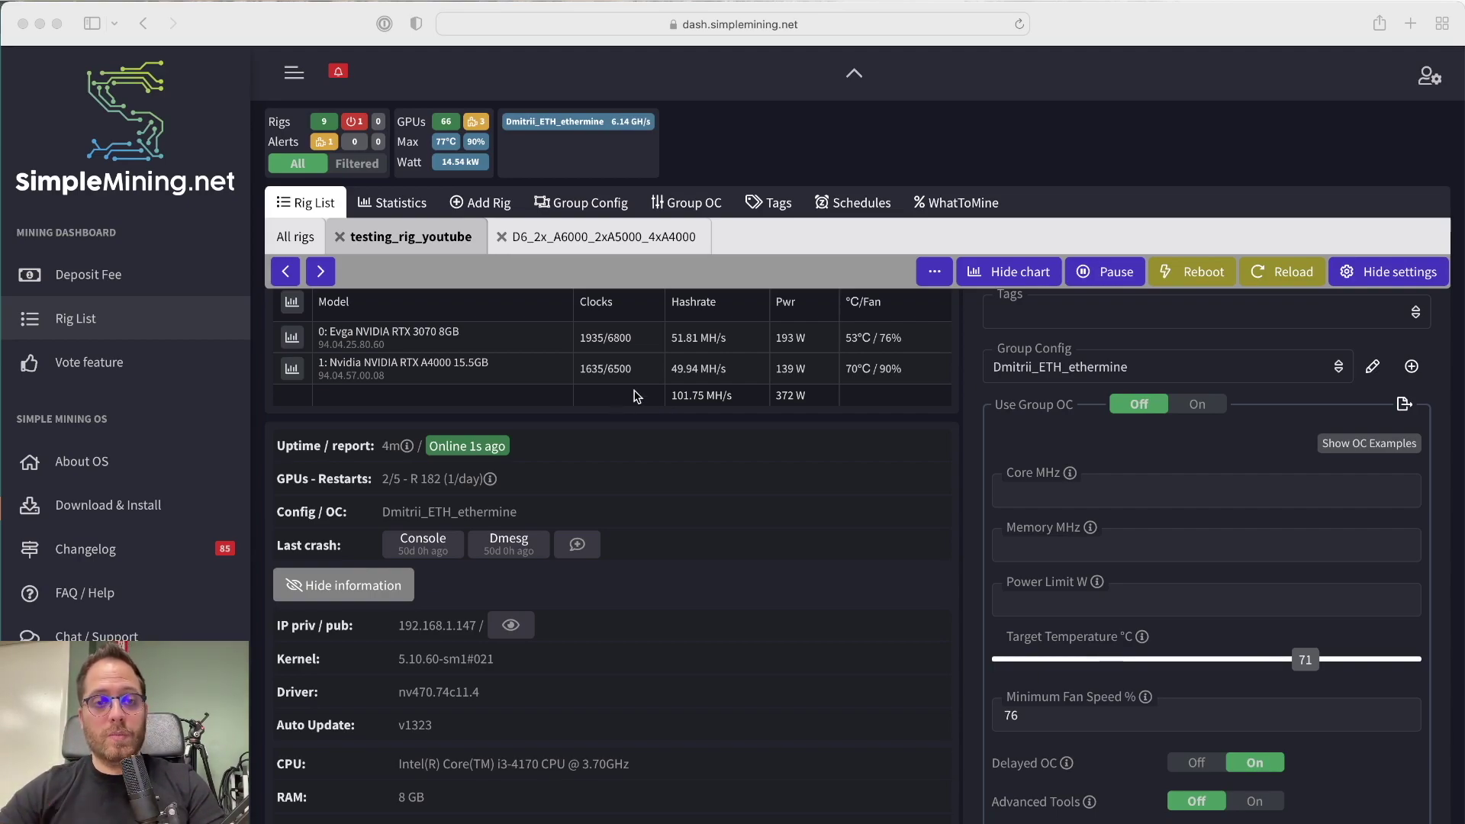
scroll(692, 443, down, 2)
scroll(693, 442, down, 8)
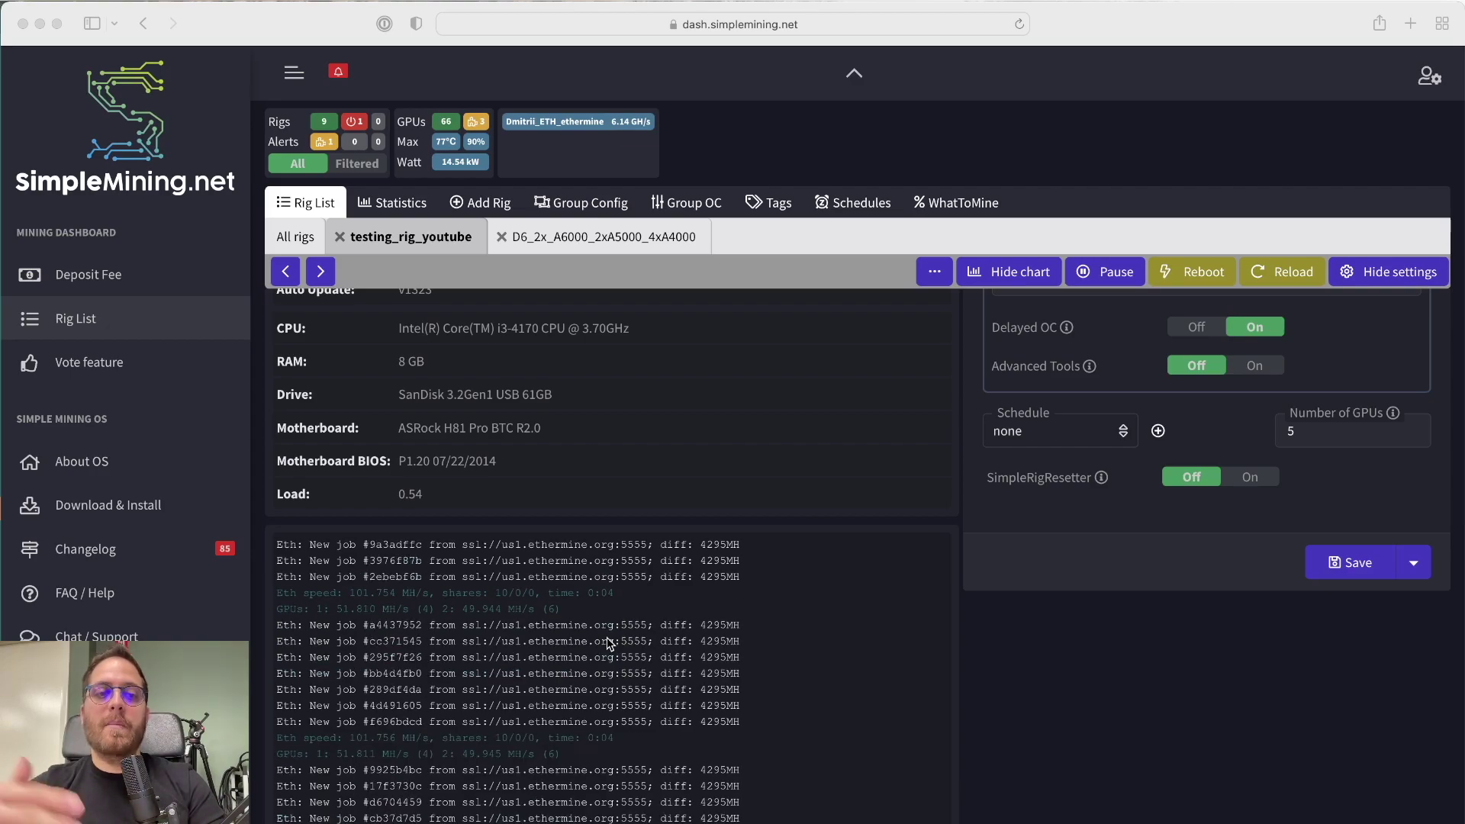
Set the overclock for the RTX 3070 and RTX A4000 to core -100 MHz, memory 2200 MHz and power limit 140 W, and save it
scroll(938, 547, up, 7)
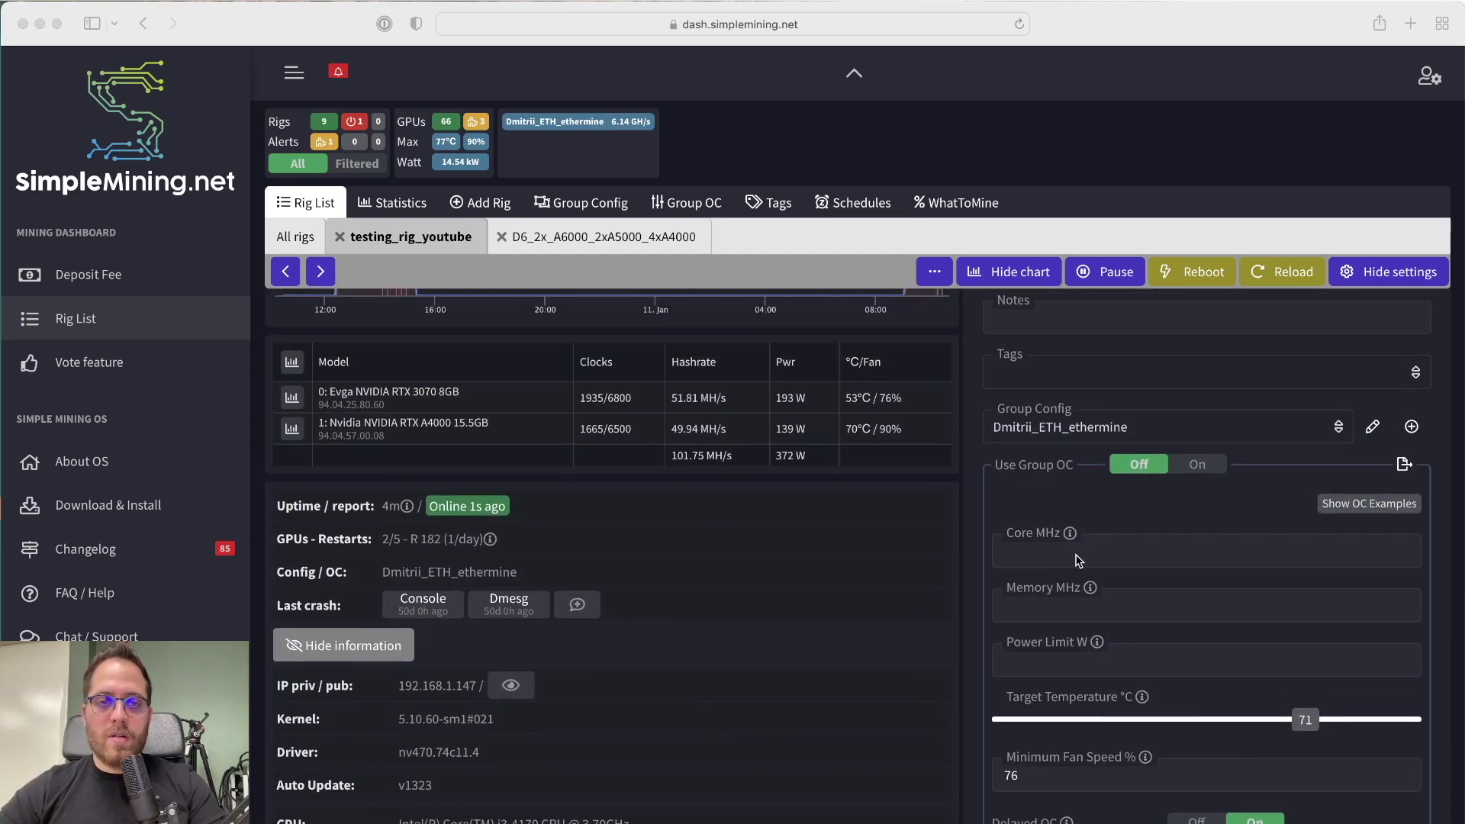
click(1078, 561)
text(-100)
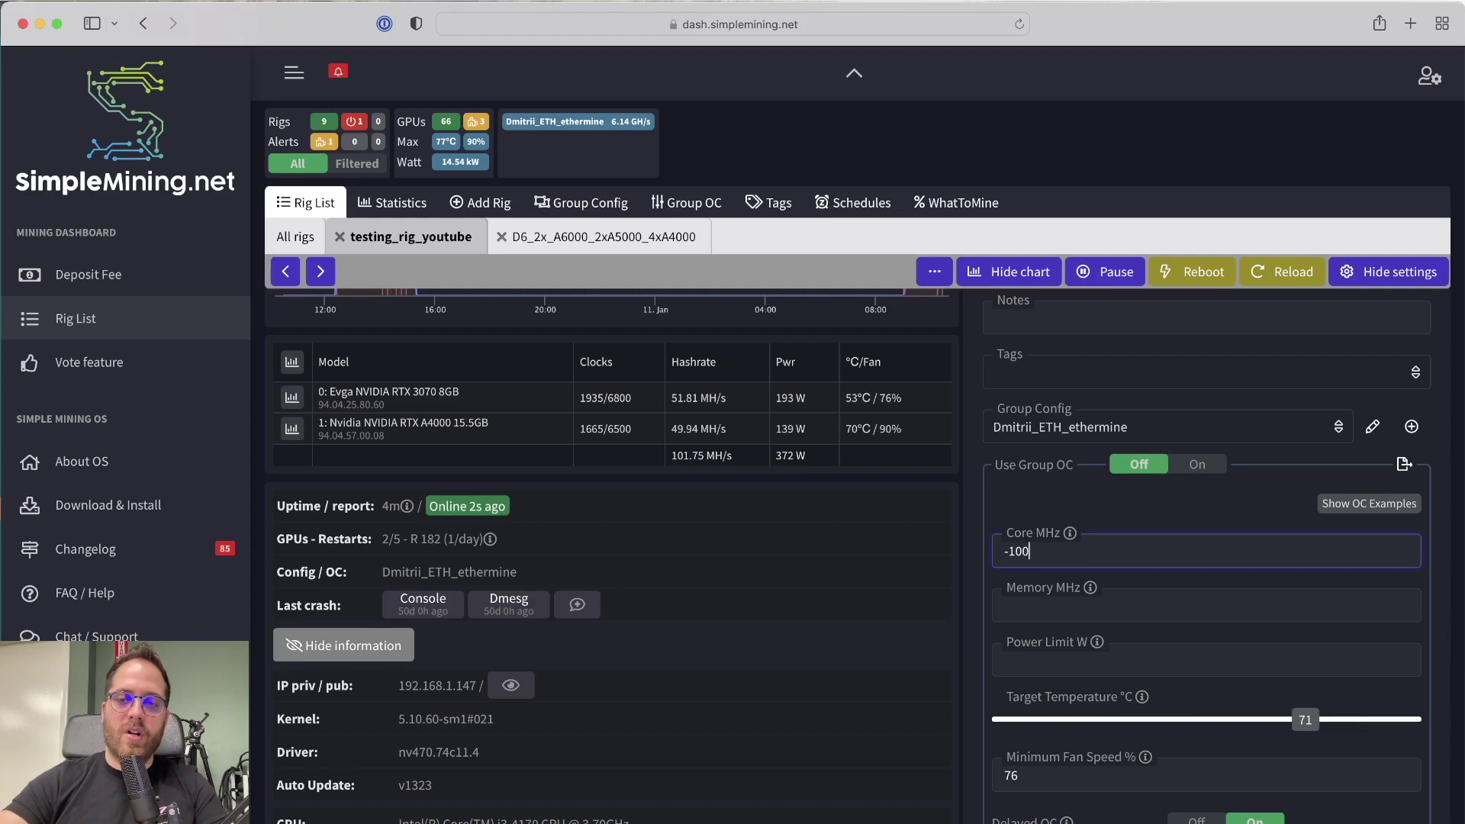
click(1039, 608)
text(2200)
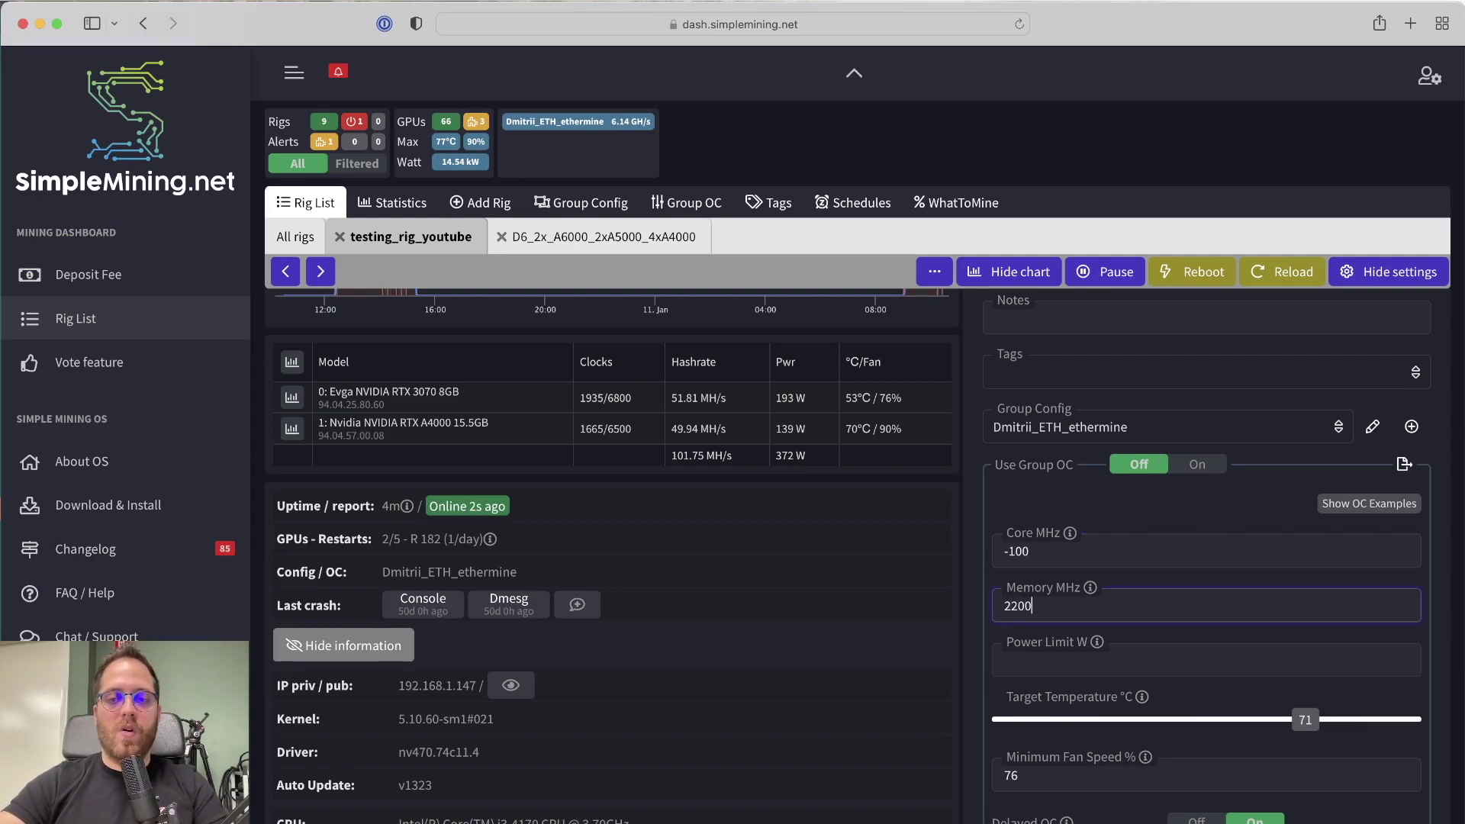
scroll(1020, 598, down, 2)
click(1045, 623)
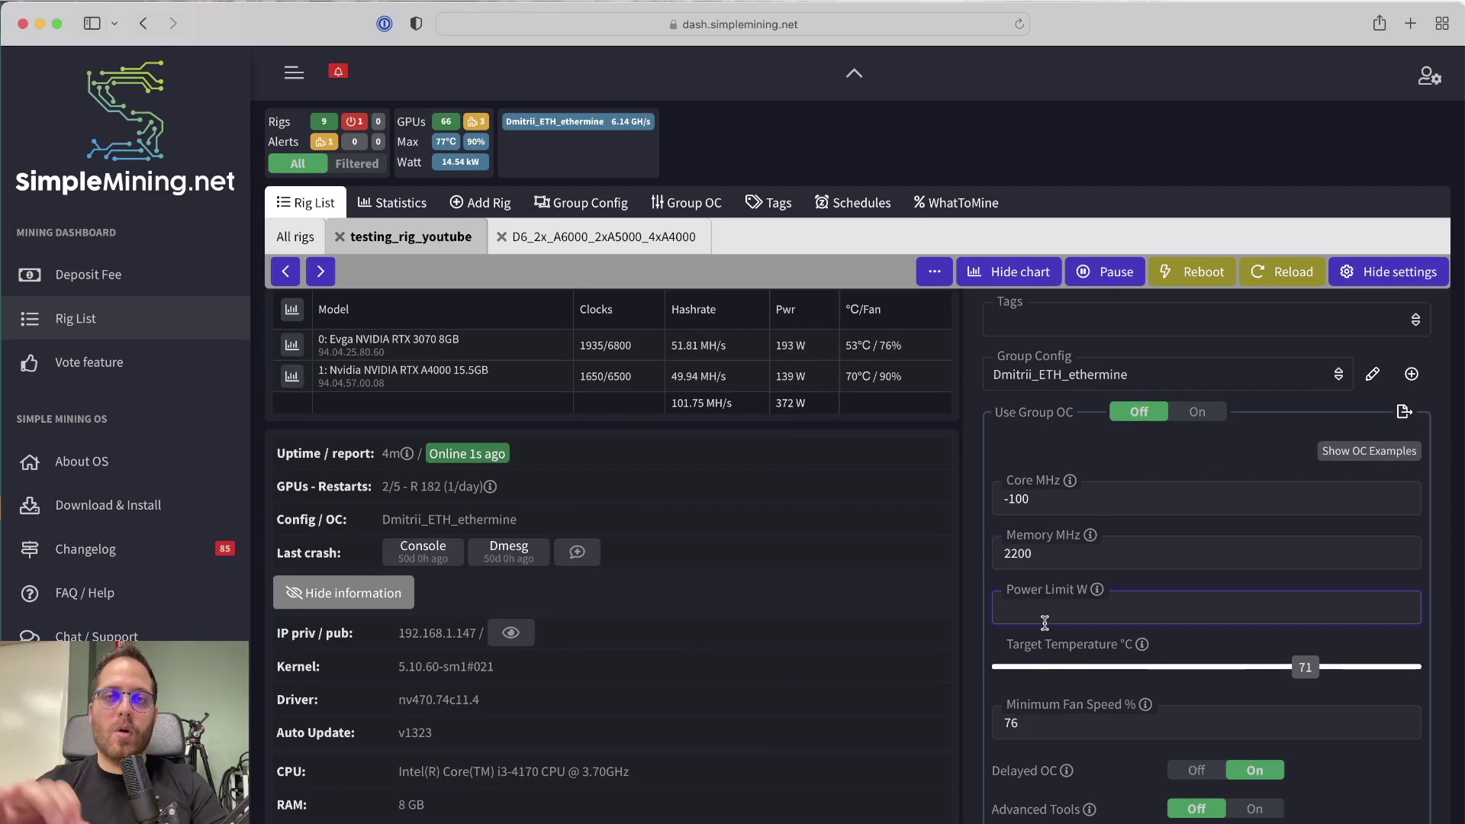
text(140)
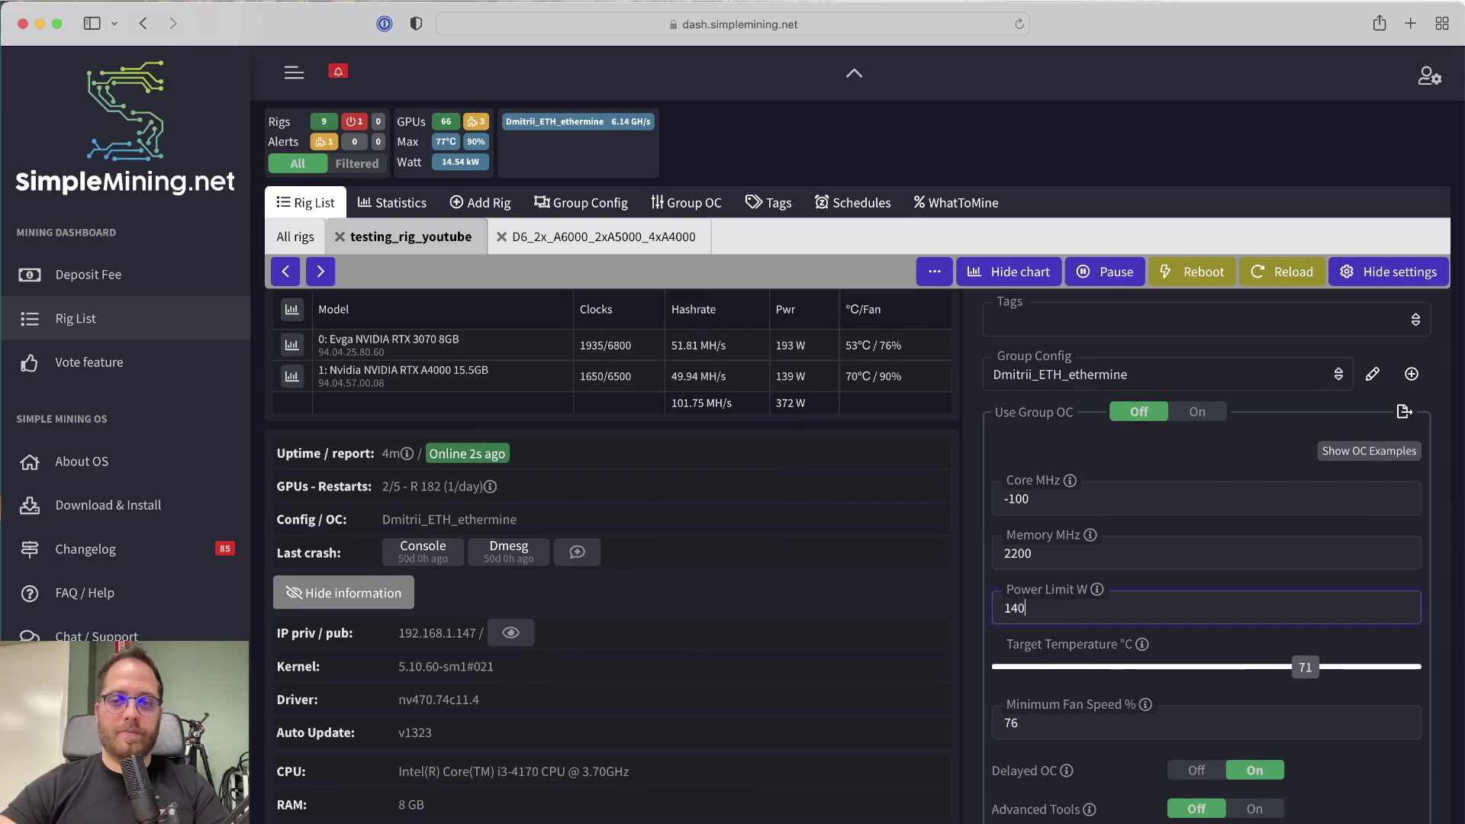
scroll(1208, 611, down, 5)
click(1208, 610)
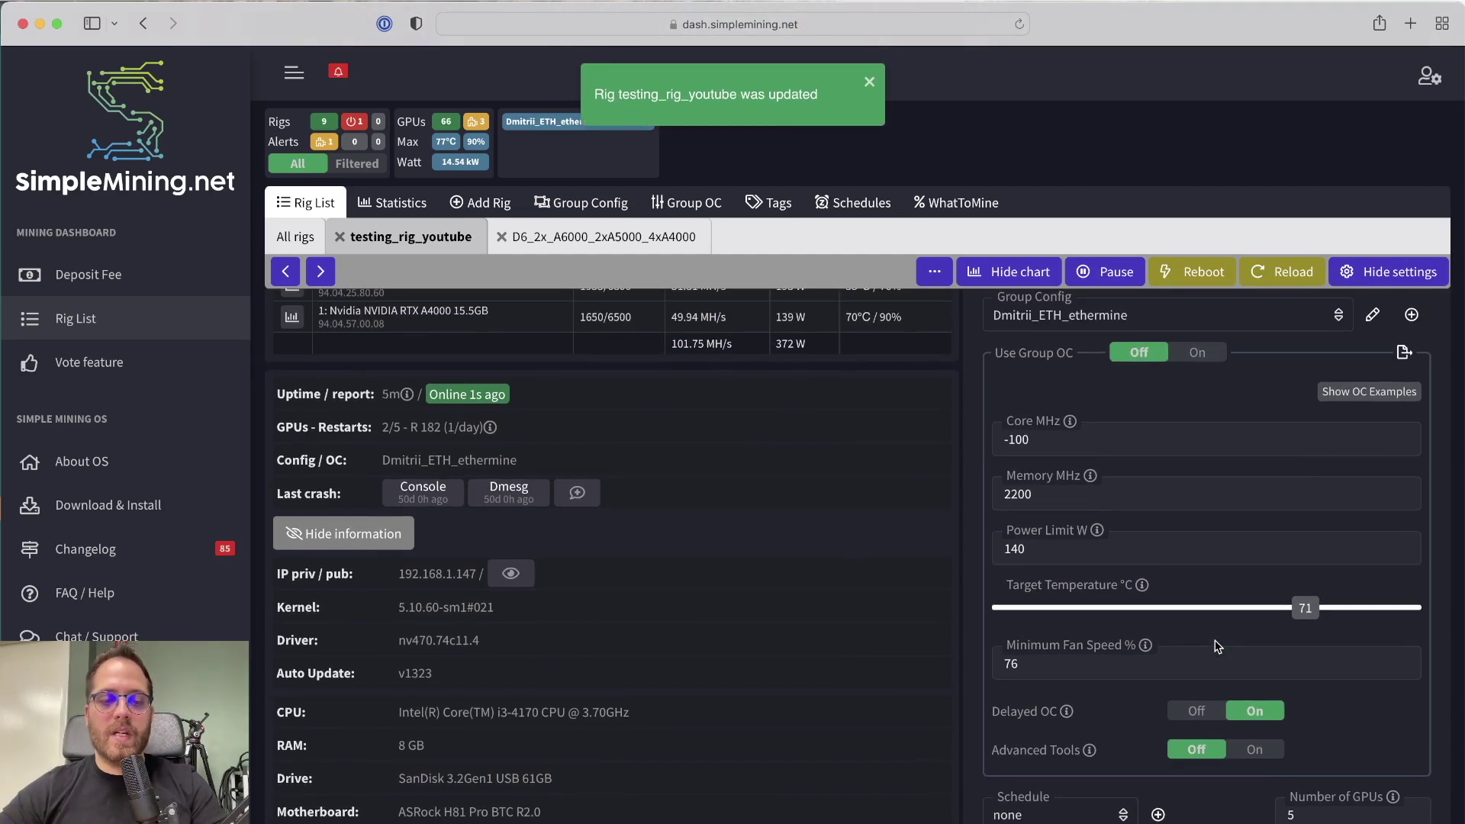
Check the per-GPU mining speed and power draw of the overclocked RTX 3070 and RTX A4000 in the miner console output
scroll(883, 631, down, 10)
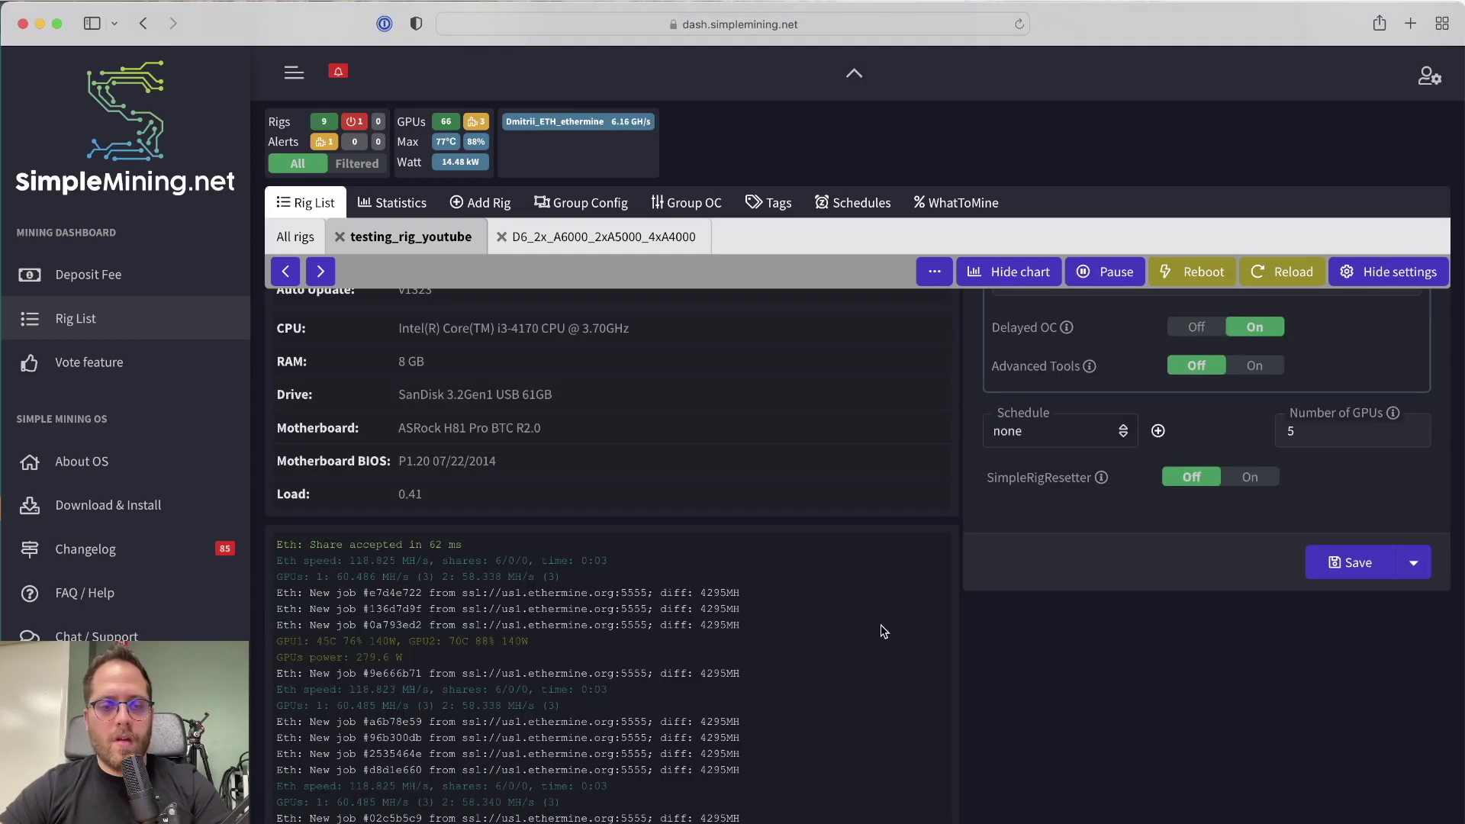
scroll(1041, 595, up, 6)
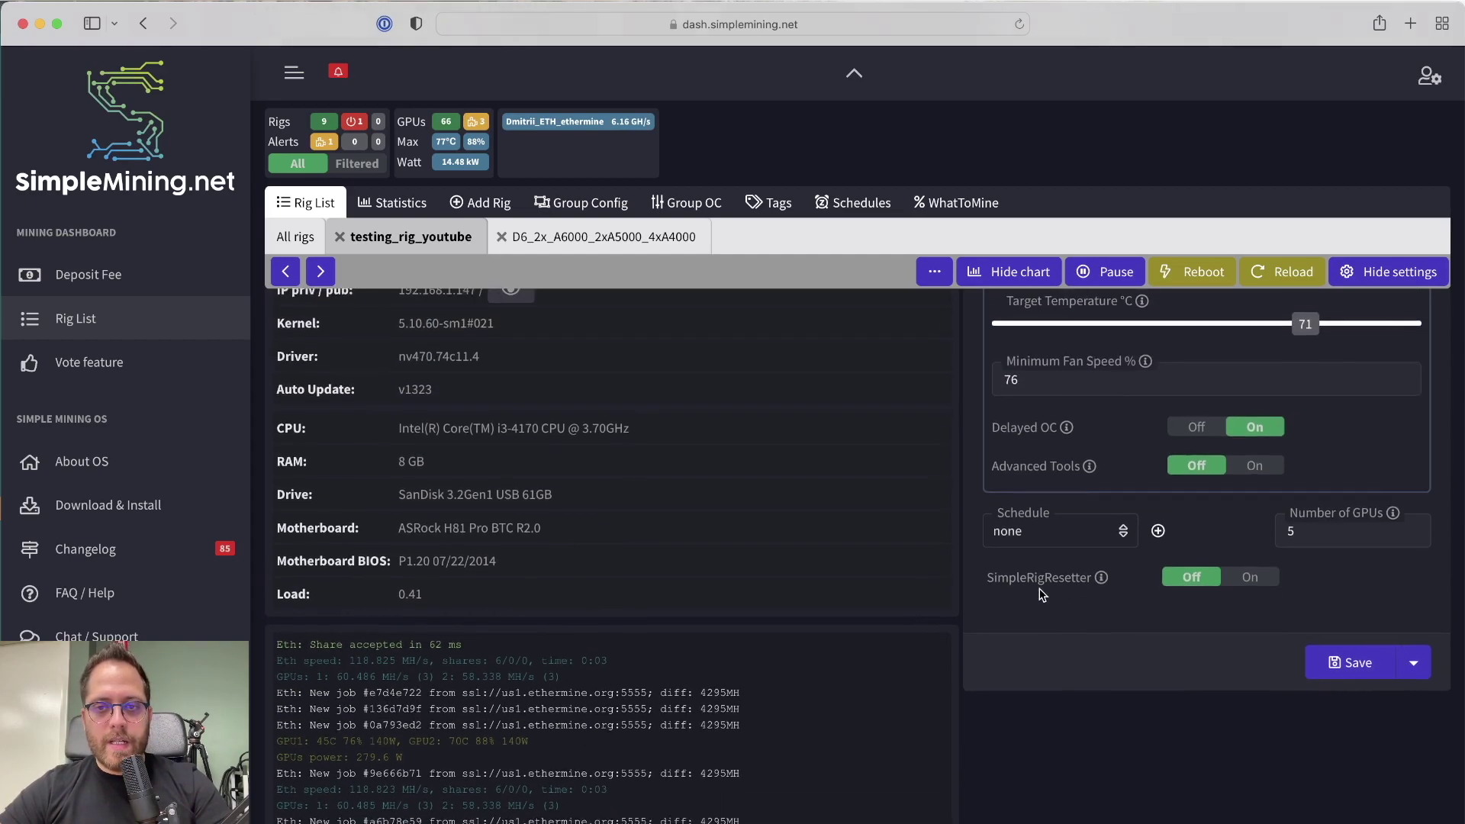
scroll(588, 815, down, 6)
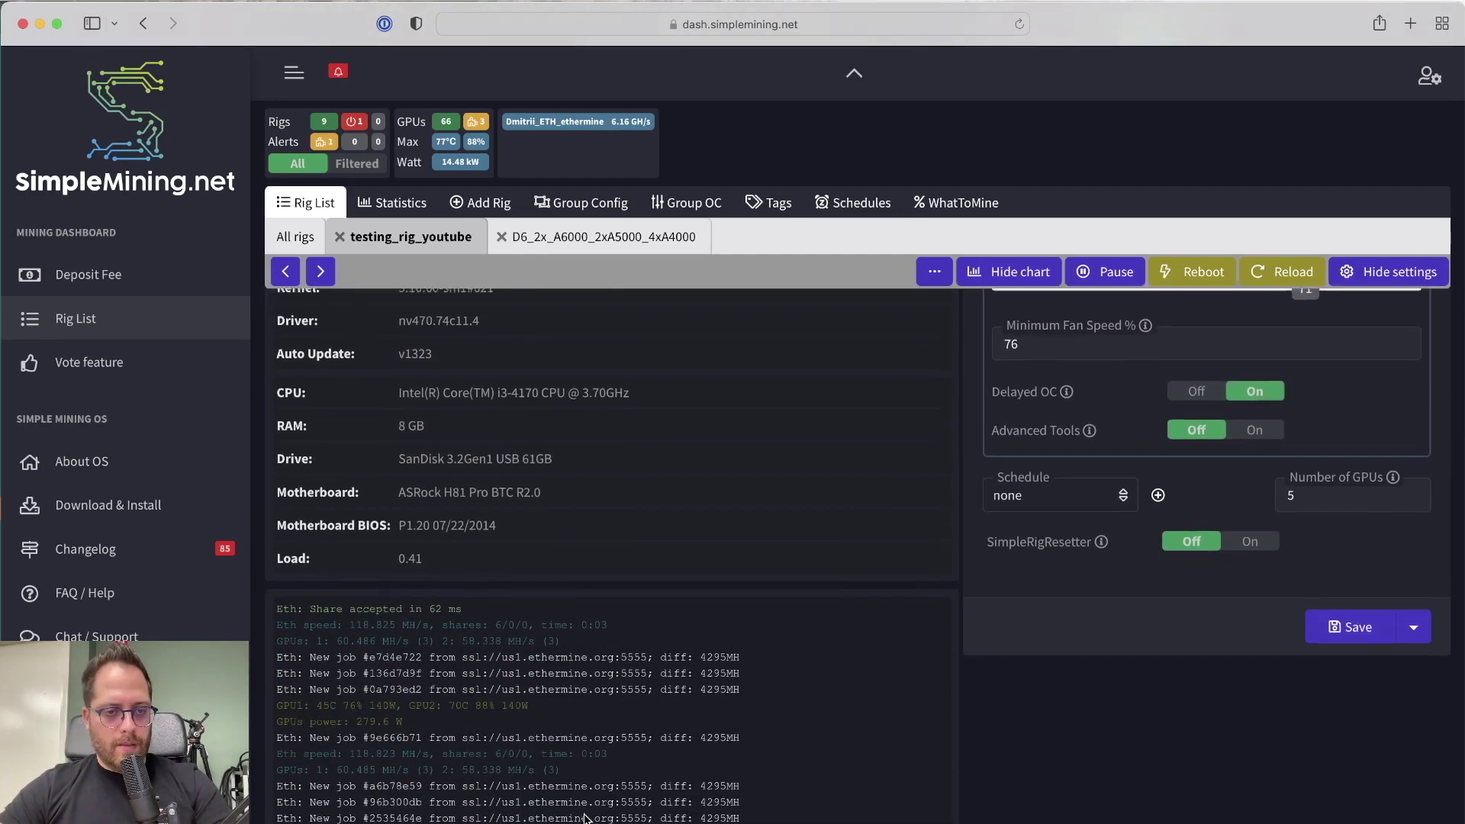